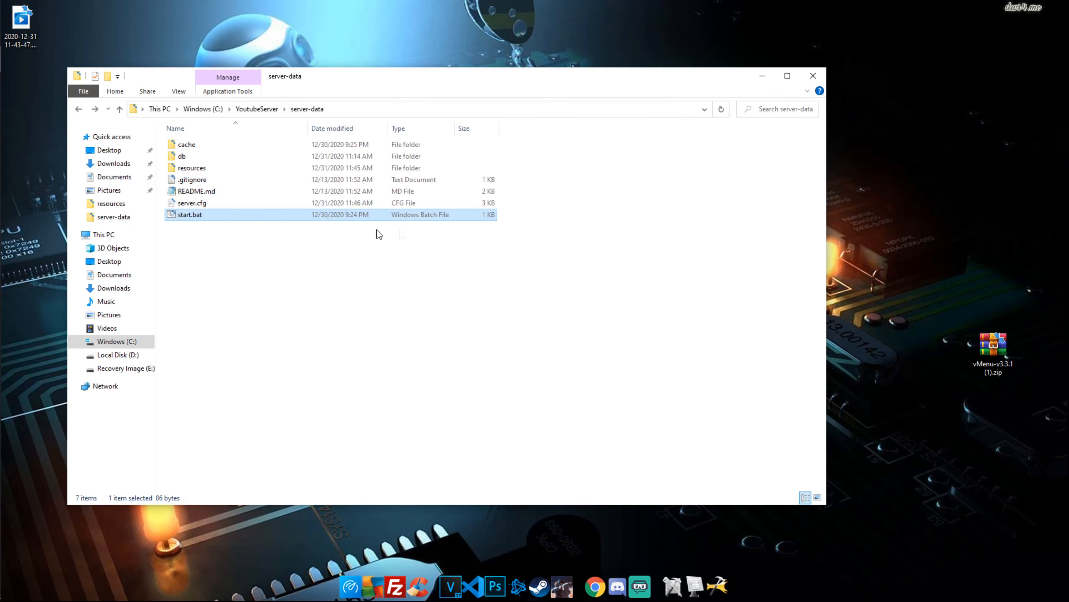
Open the resources folder inside server-data to reach the vMenu folder
{"action": "double_click", "coordinate": [222, 172]}
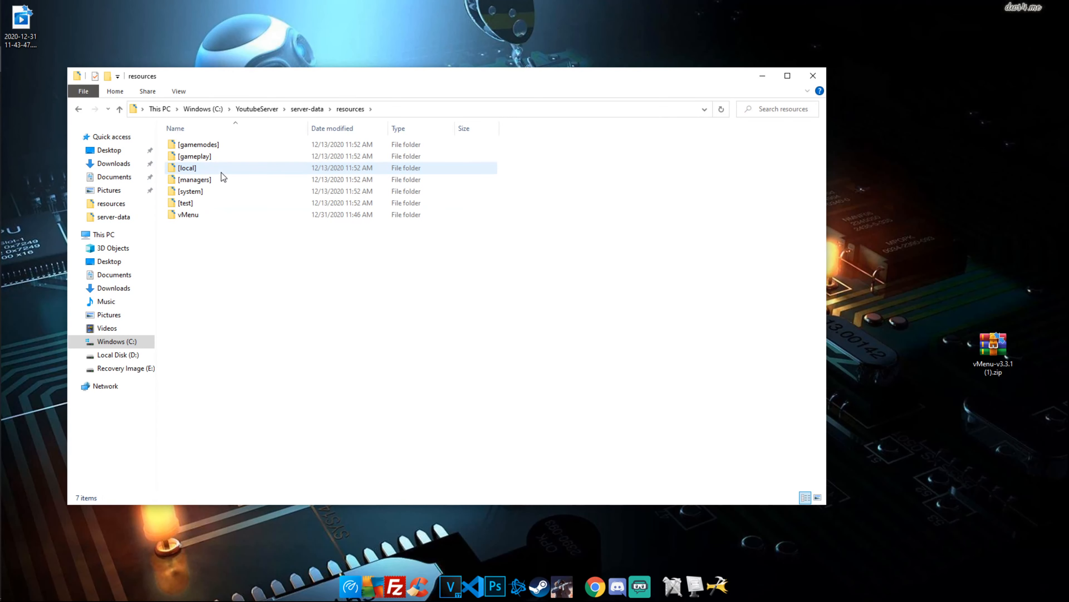
Copy permissions.cfg from the vMenu config folder
{"action": "double_click", "coordinate": [219, 217]}
{"action": "double_click", "coordinate": [216, 145]}
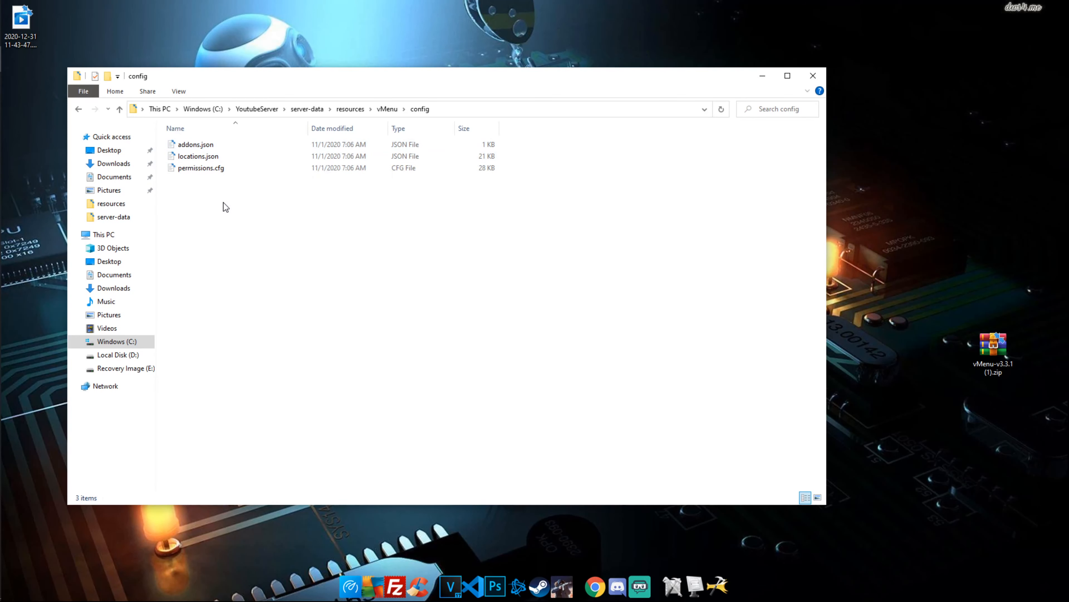
{"action": "left_click", "coordinate": [232, 169]}
{"action": "right_click", "coordinate": [231, 168]}
{"action": "left_click", "coordinate": [105, 330]}
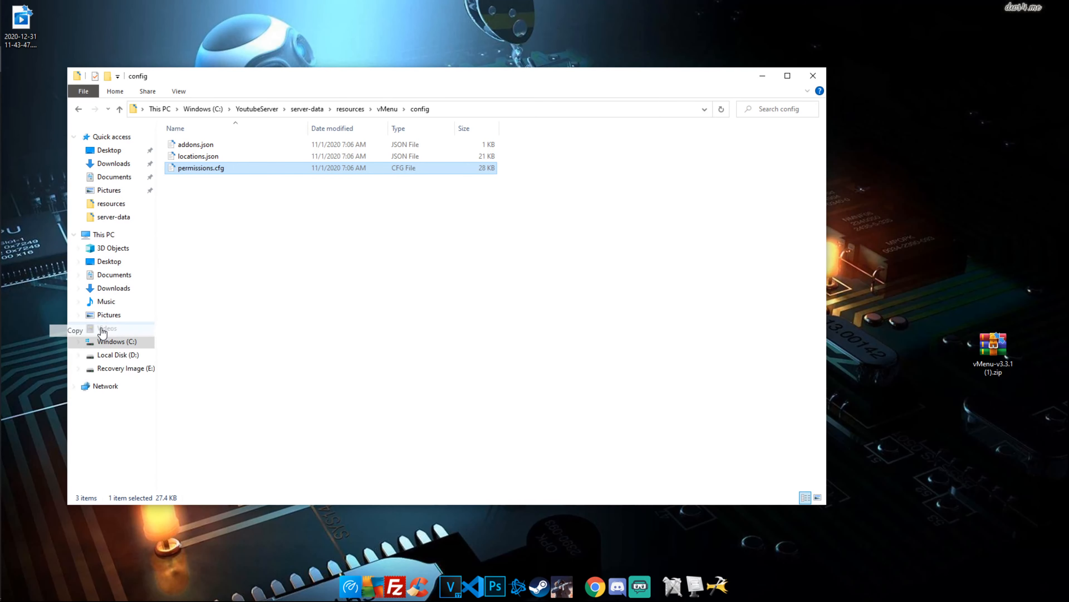
Paste permissions.cfg into server-data beside server.cfg and open server.cfg for editing
{"action": "left_click", "coordinate": [314, 111]}
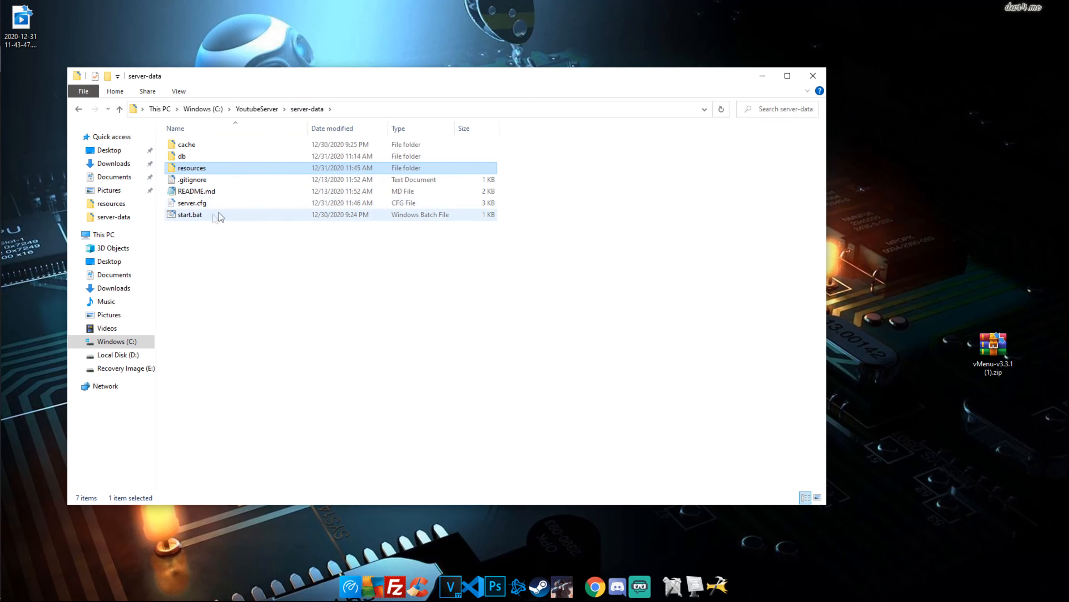
{"action": "right_click", "coordinate": [188, 238]}
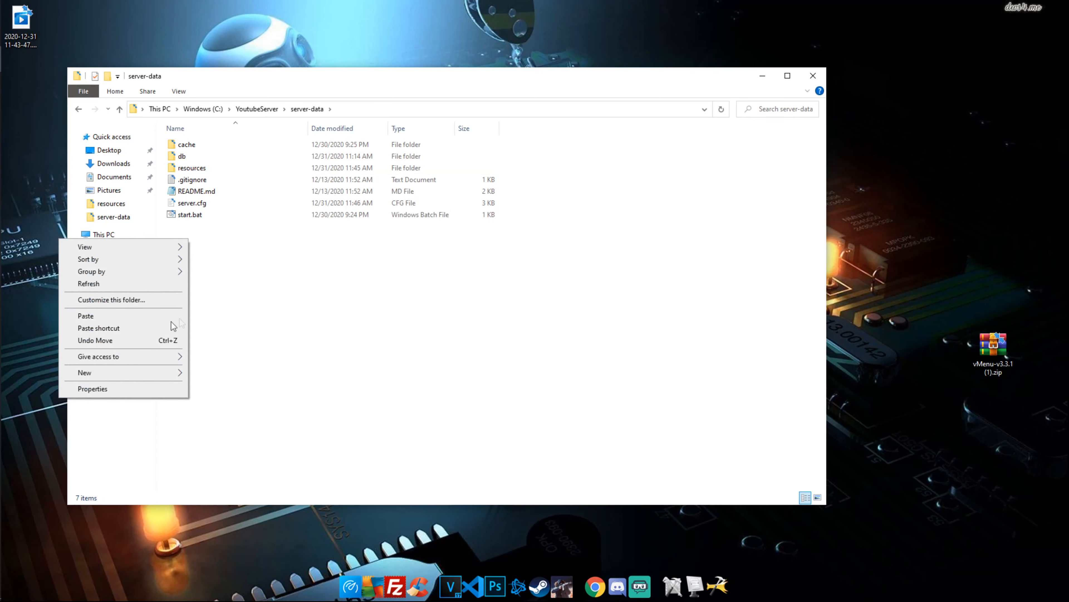
{"action": "left_click", "coordinate": [124, 318]}
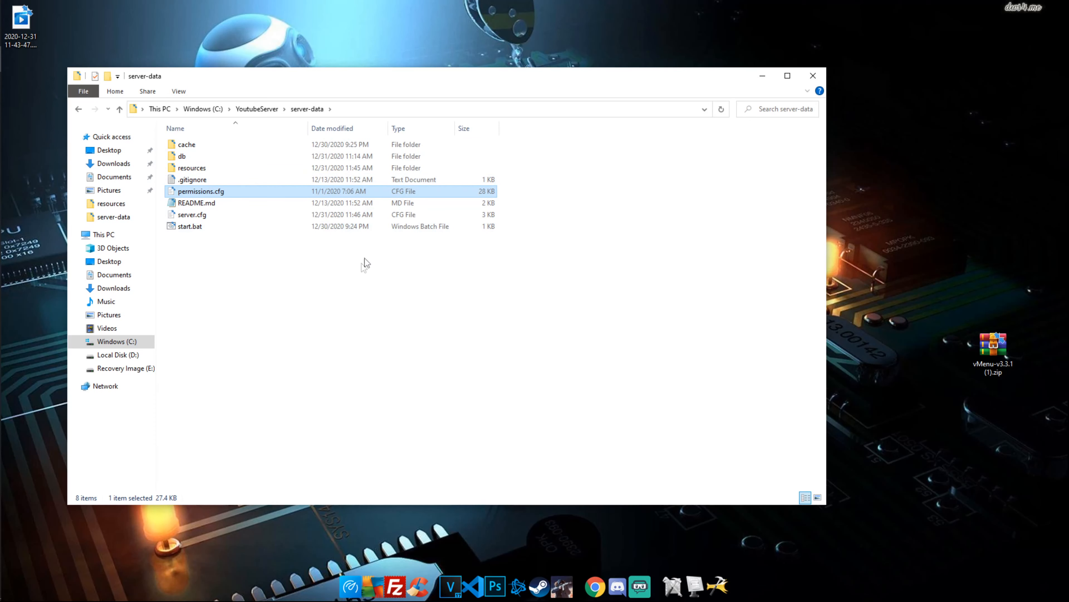
{"action": "double_click", "coordinate": [211, 214]}
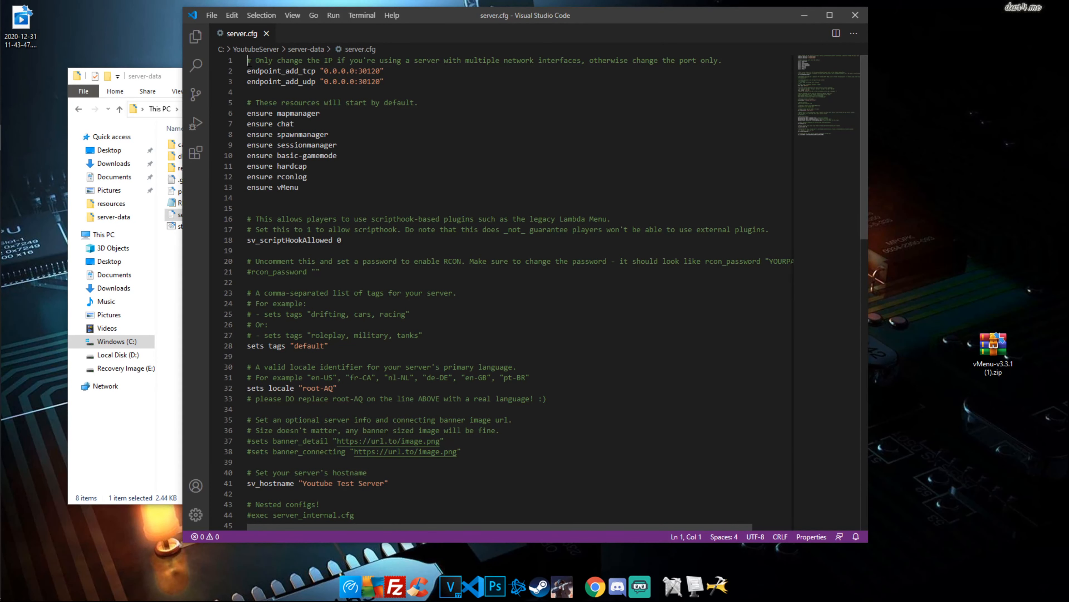
Add the line 'exec permissions.cfg' at the top of server.cfg
{"action": "key", "text": "Return"}
{"action": "key", "text": "Return"}
{"action": "left_click", "coordinate": [249, 62]}
{"action": "type", "text": "exec"}
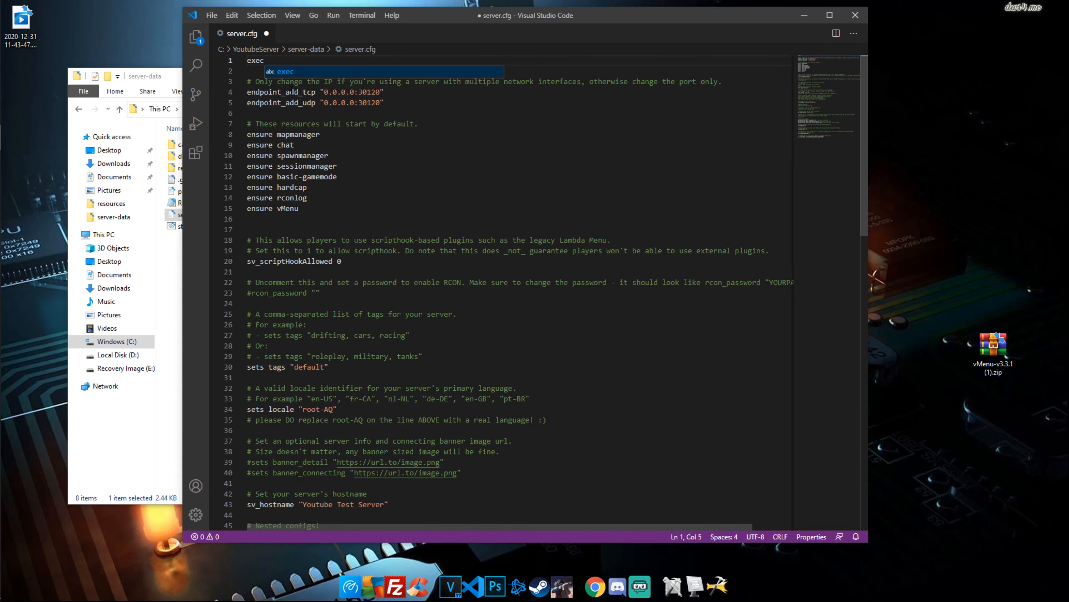
{"action": "type", "text": " permission"}
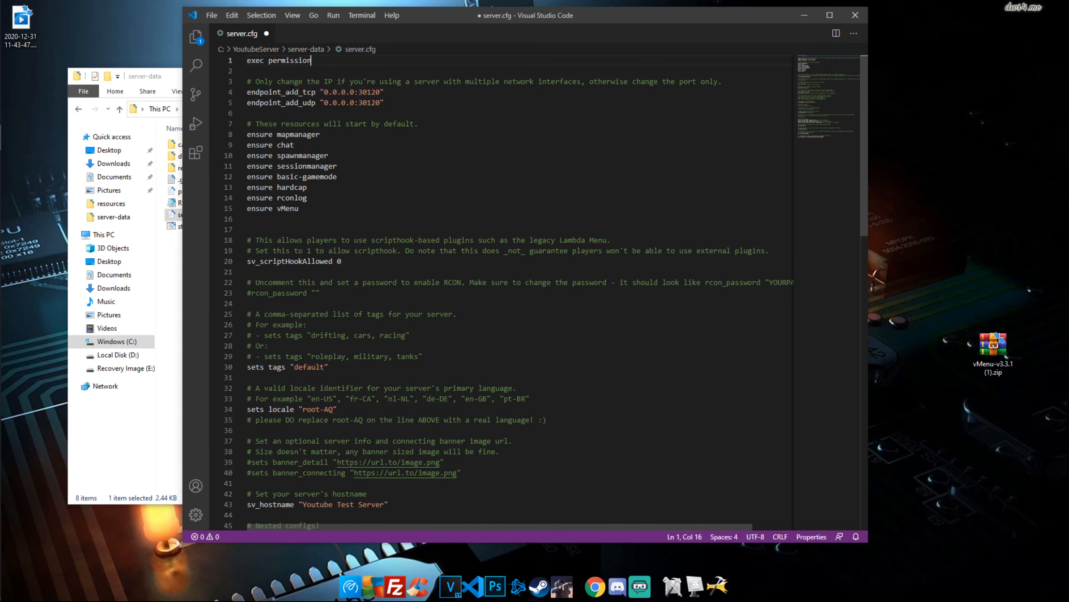
{"action": "type", "text": "s.cfg"}
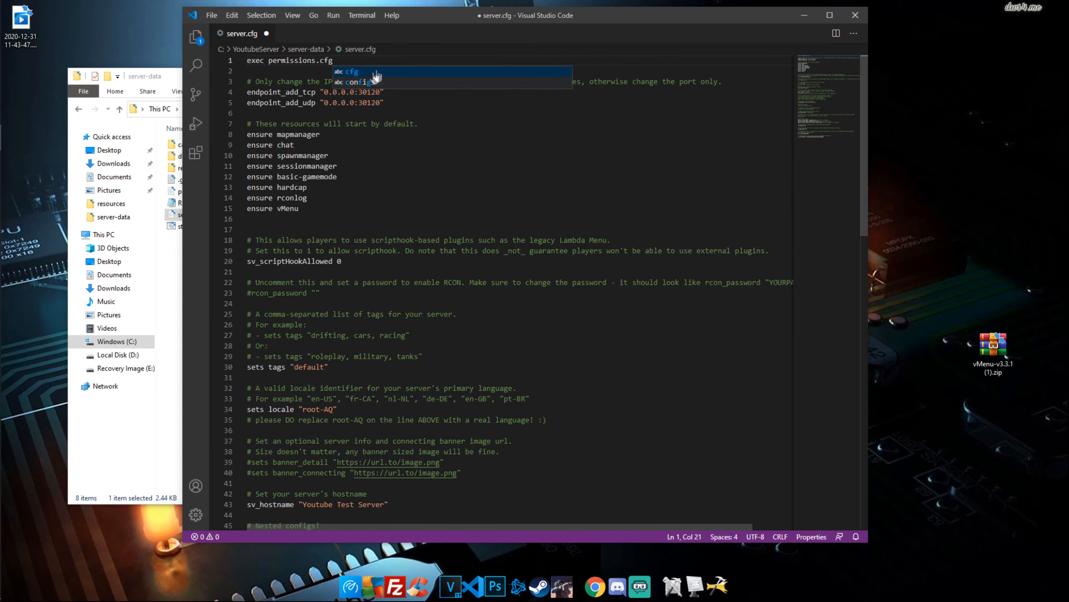
{"action": "left_click", "coordinate": [328, 145]}
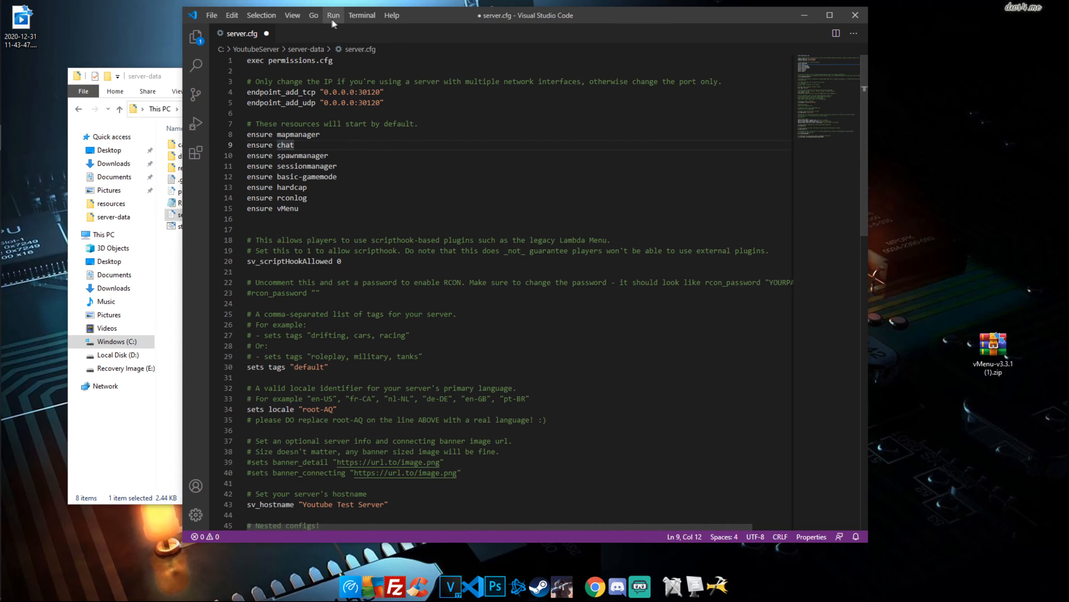
{"action": "left_click_drag", "start_coordinate": [427, 25], "coordinate": [544, 42]}
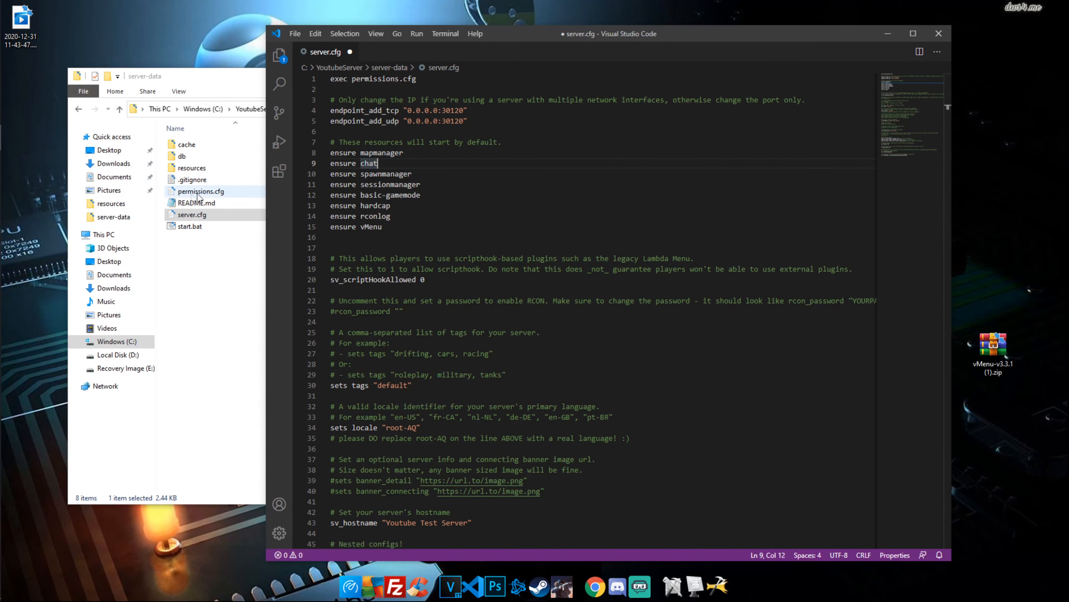
{"action": "left_click", "coordinate": [397, 79]}
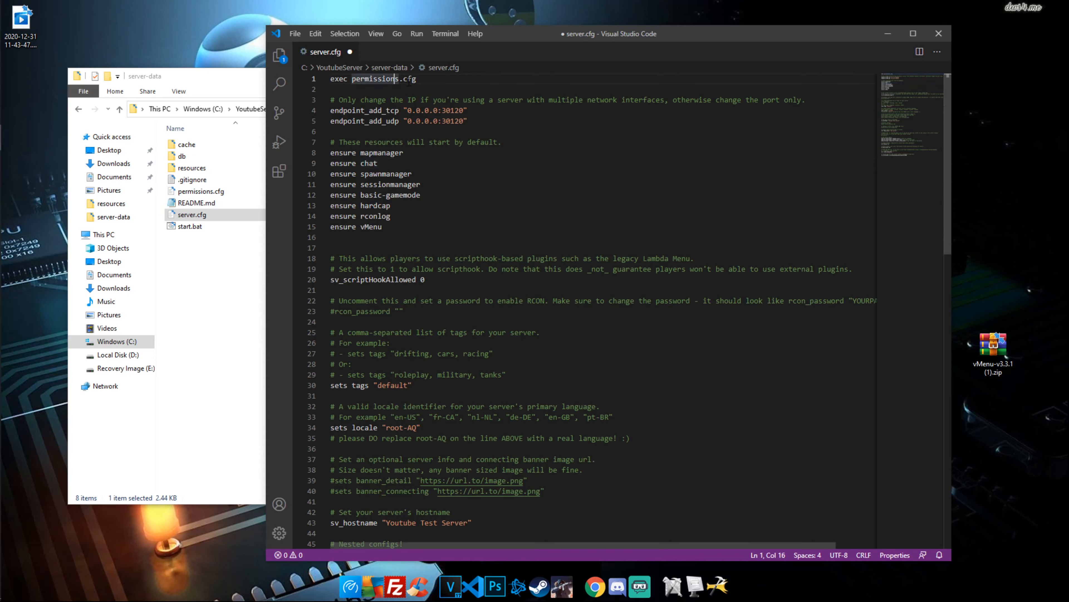
{"action": "key", "text": "Delete"}
{"action": "type", "text": "s"}
Copy the exact permissions.cfg file name from the server-data folder
{"action": "left_click", "coordinate": [224, 190]}
{"action": "right_click", "coordinate": [223, 188]}
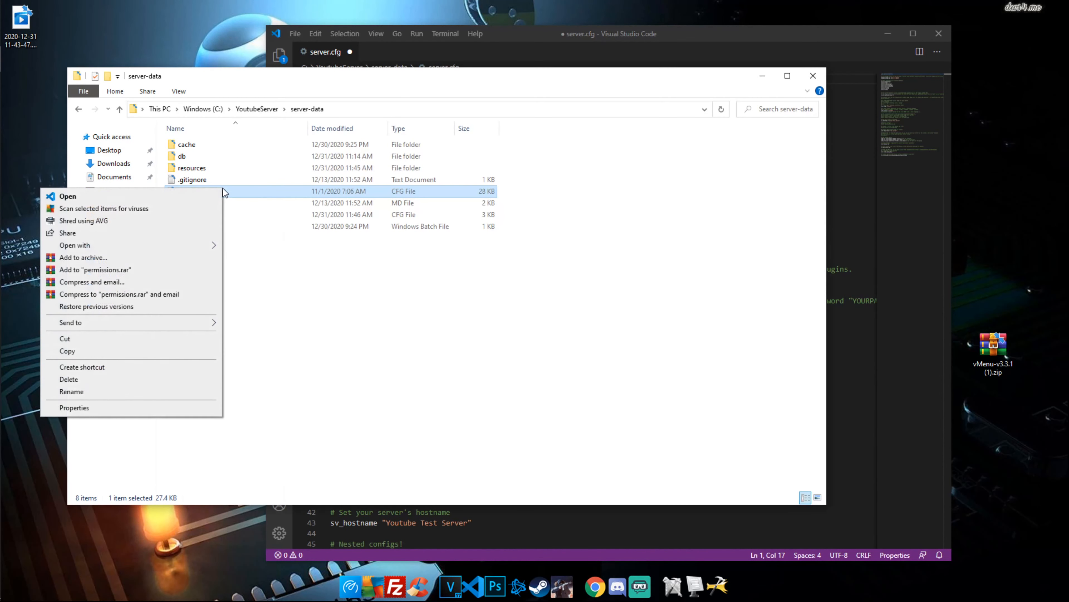
{"action": "left_click", "coordinate": [94, 389]}
{"action": "left_click_drag", "start_coordinate": [231, 191], "coordinate": [156, 191]}
{"action": "key", "text": "ctrl+c"}
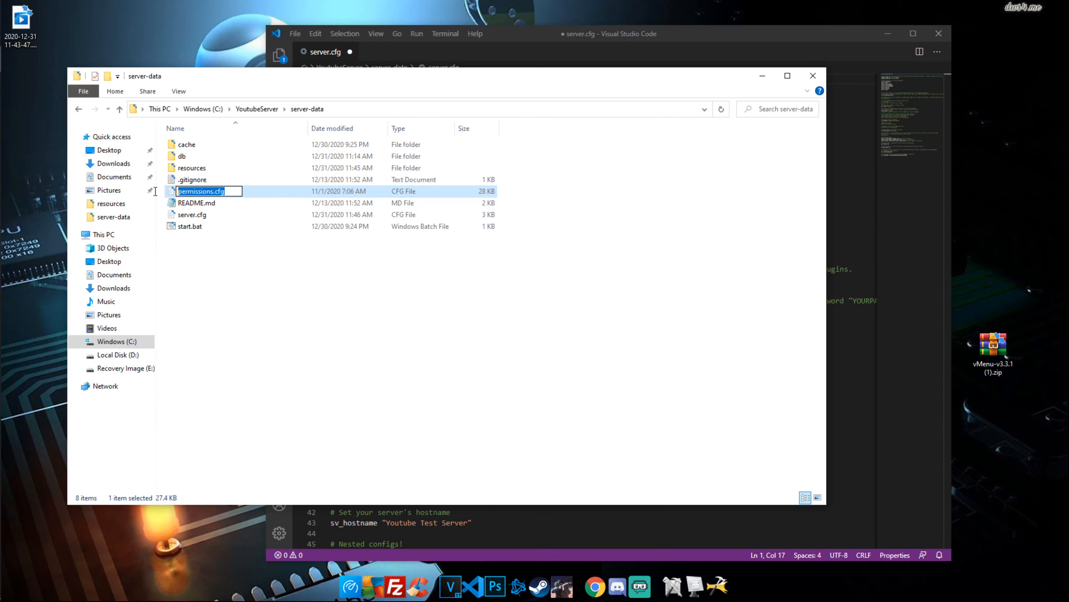
{"action": "left_click", "coordinate": [294, 269]}
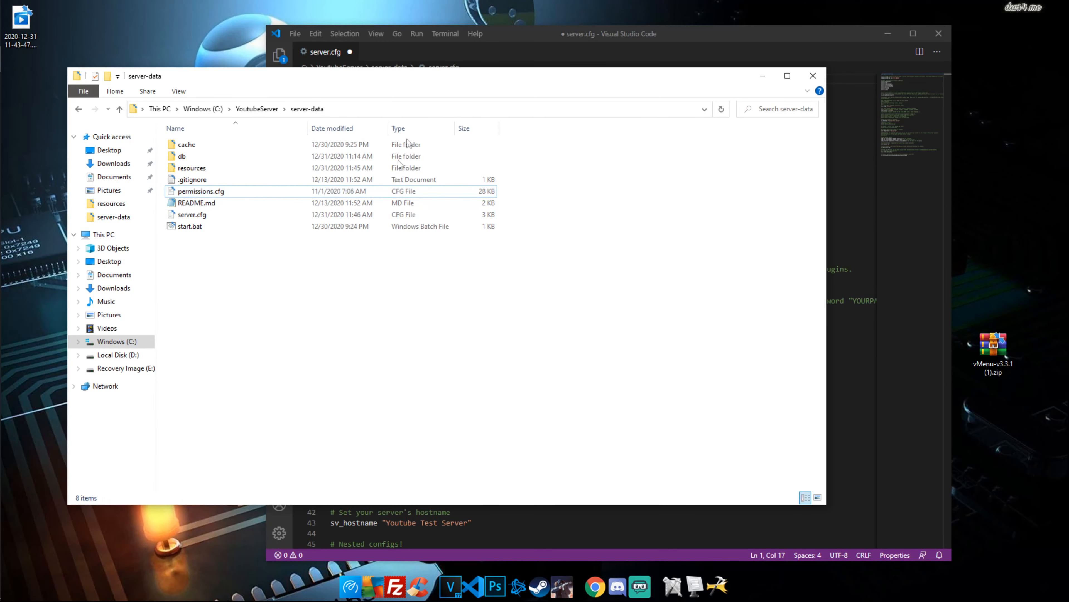
Paste the copied name into the exec line, then save and close server.cfg
{"action": "left_click", "coordinate": [503, 39]}
{"action": "left_click_drag", "start_coordinate": [421, 79], "coordinate": [352, 79]}
{"action": "key", "text": "ctrl+v"}
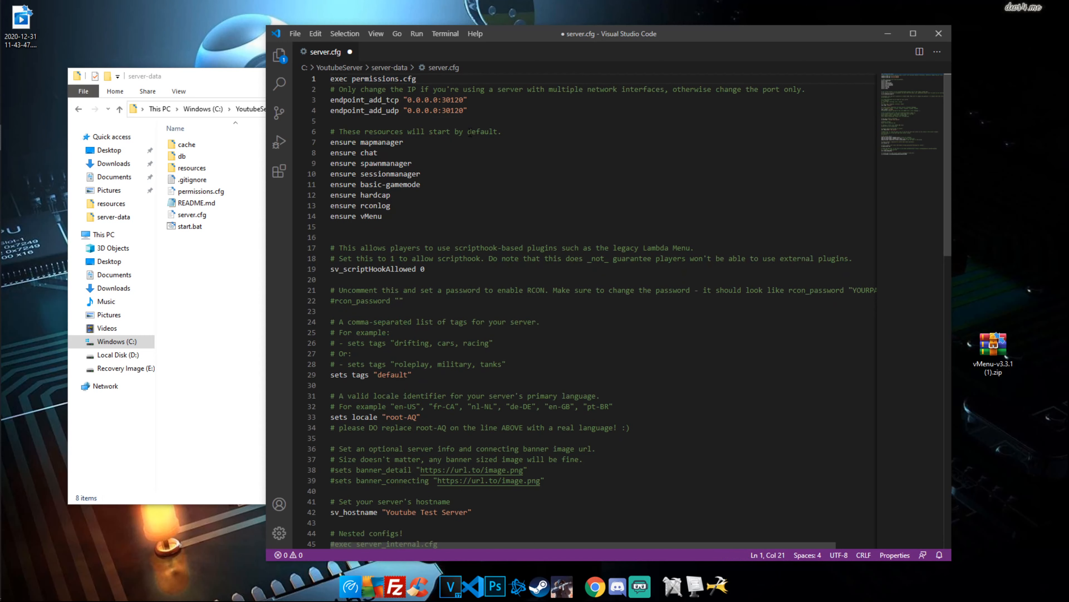
{"action": "key", "text": "Return"}
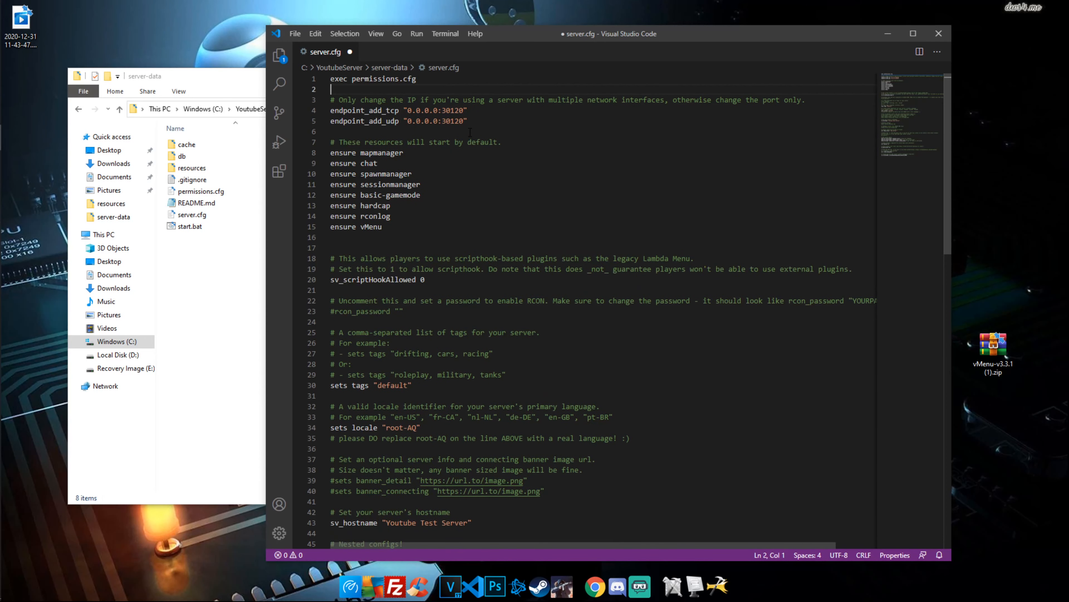
{"action": "key", "text": "ctrl+s"}
{"action": "left_click", "coordinate": [935, 40]}
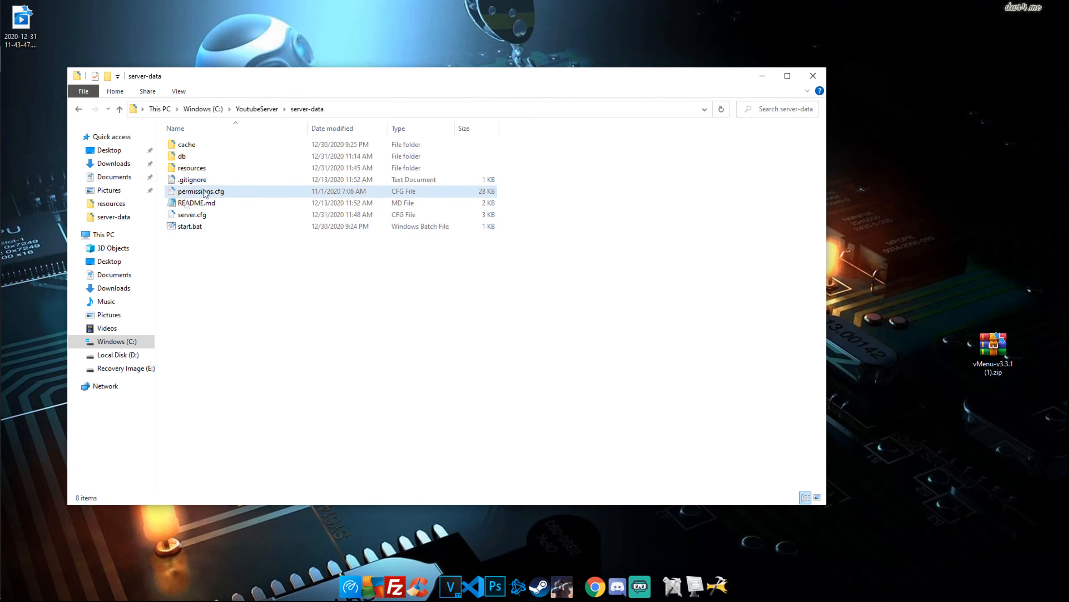
{"action": "double_click", "coordinate": [212, 227]}
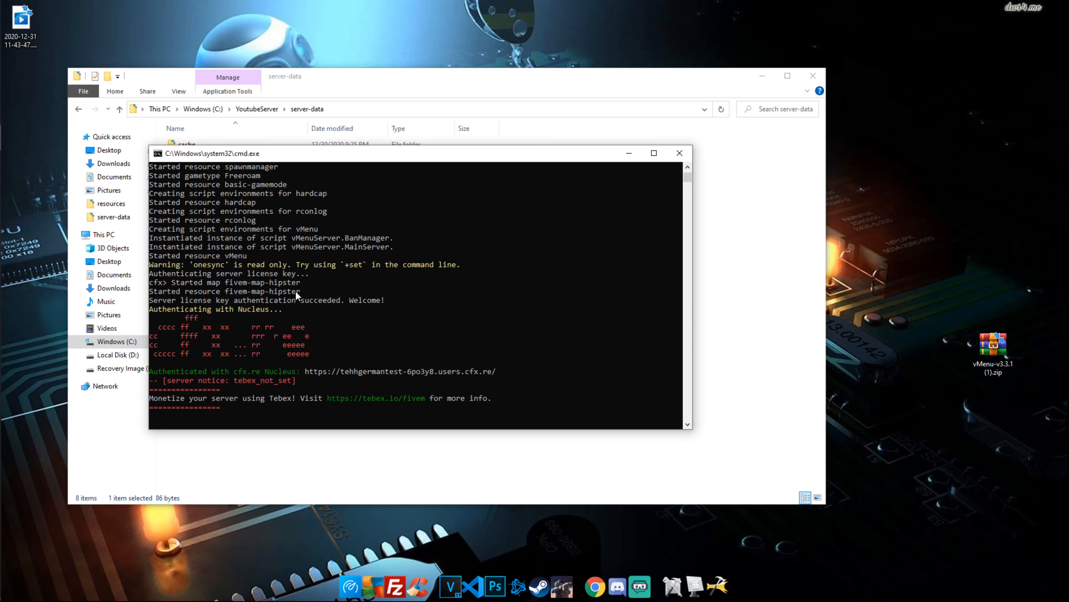
{"action": "left_click", "coordinate": [679, 159]}
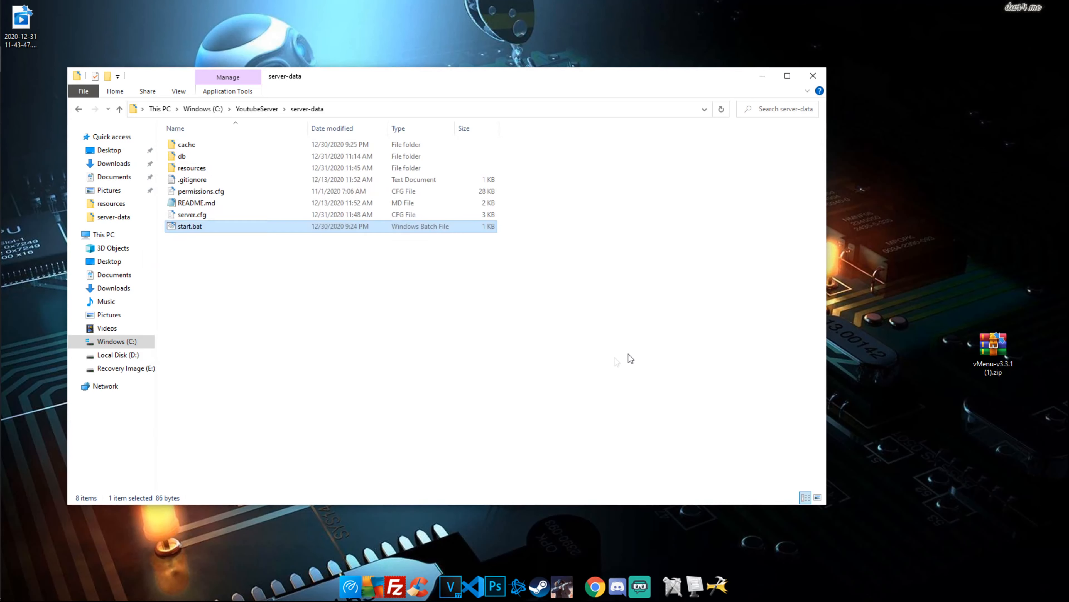
{"action": "left_click", "coordinate": [628, 358]}
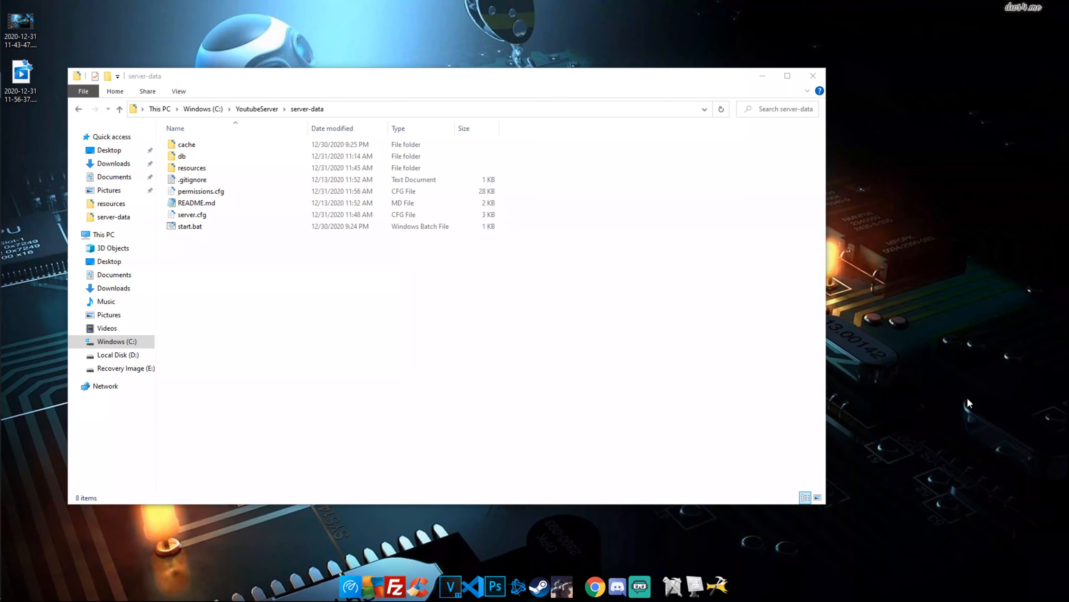
Open permissions.cfg and add the comment '#Default "m' after menu toggle key 244
{"action": "double_click", "coordinate": [237, 190]}
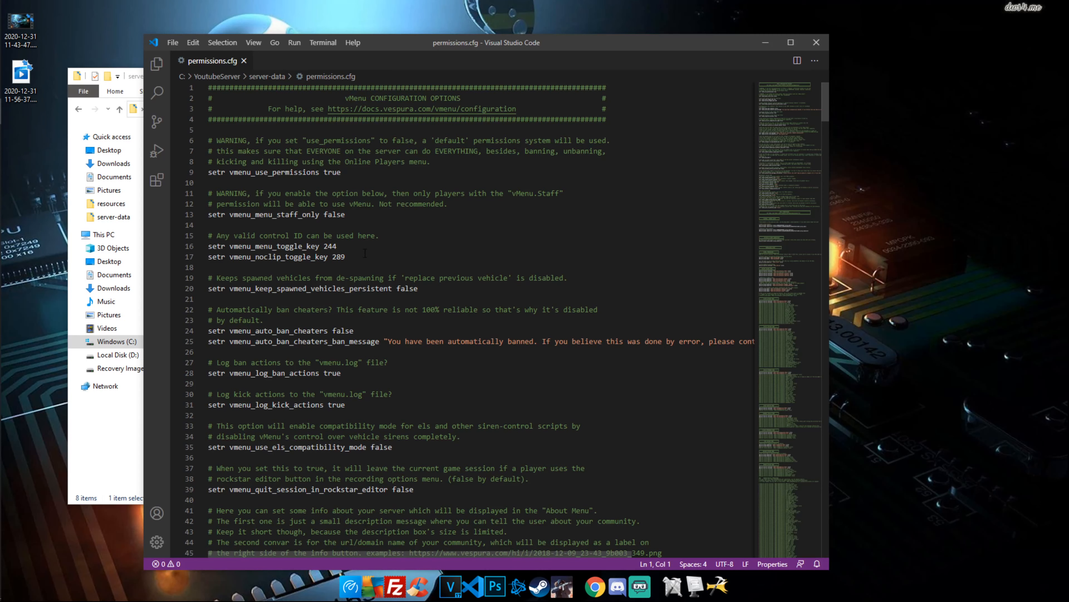
{"action": "left_click_drag", "start_coordinate": [363, 248], "coordinate": [336, 246]}
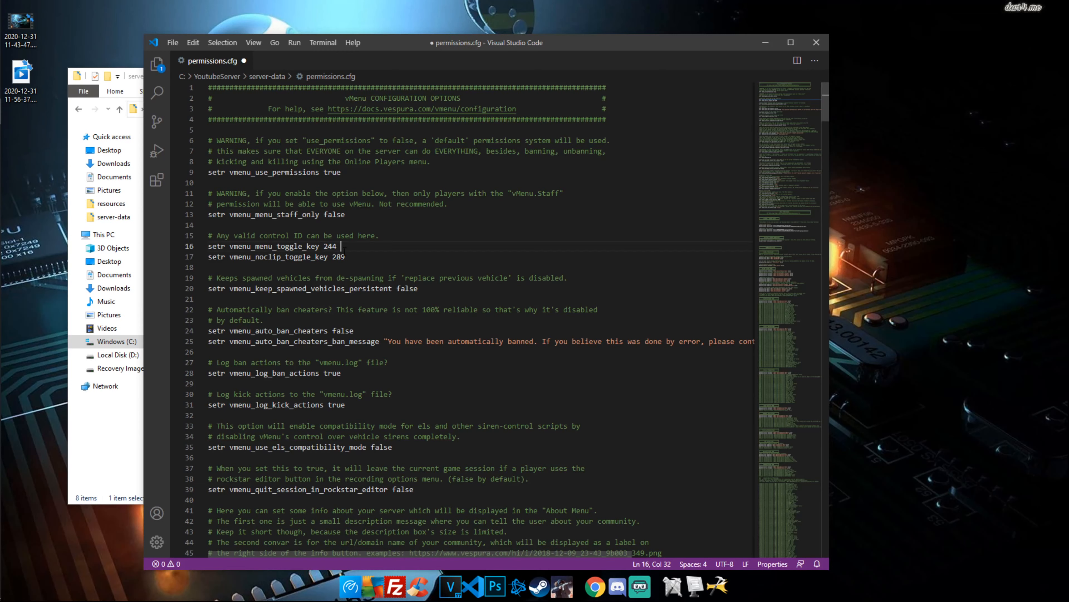
{"action": "type", "text": "#Default \"m"}
{"action": "left_click_drag", "start_coordinate": [393, 246], "coordinate": [350, 246]}
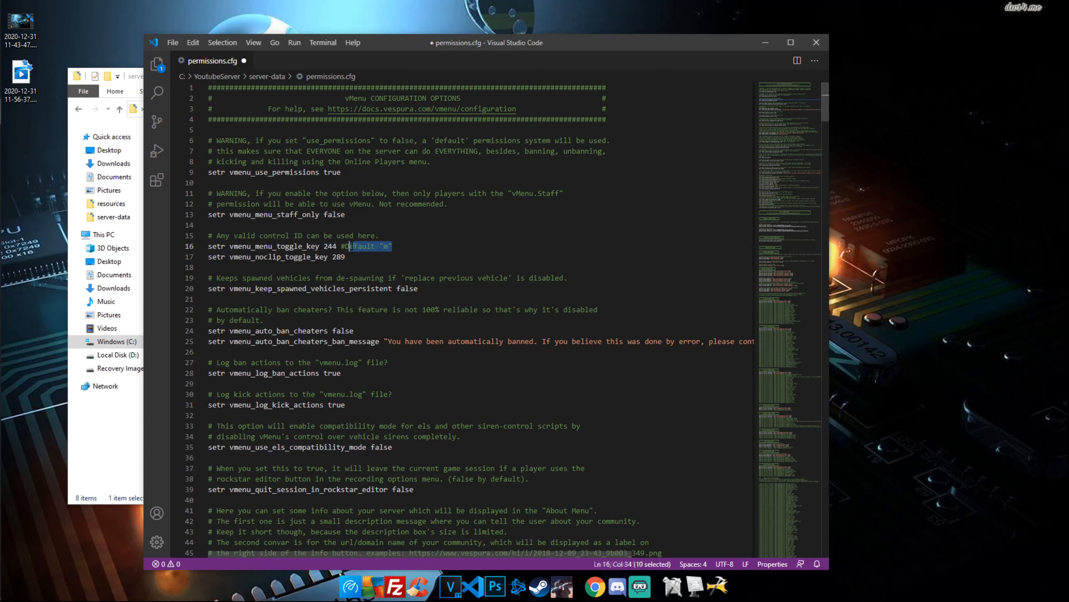
Scroll down to the Admin group players entries in permissions.cfg
{"action": "scroll", "coordinate": [742, 250], "scroll_direction": "down", "scroll_amount": 20}
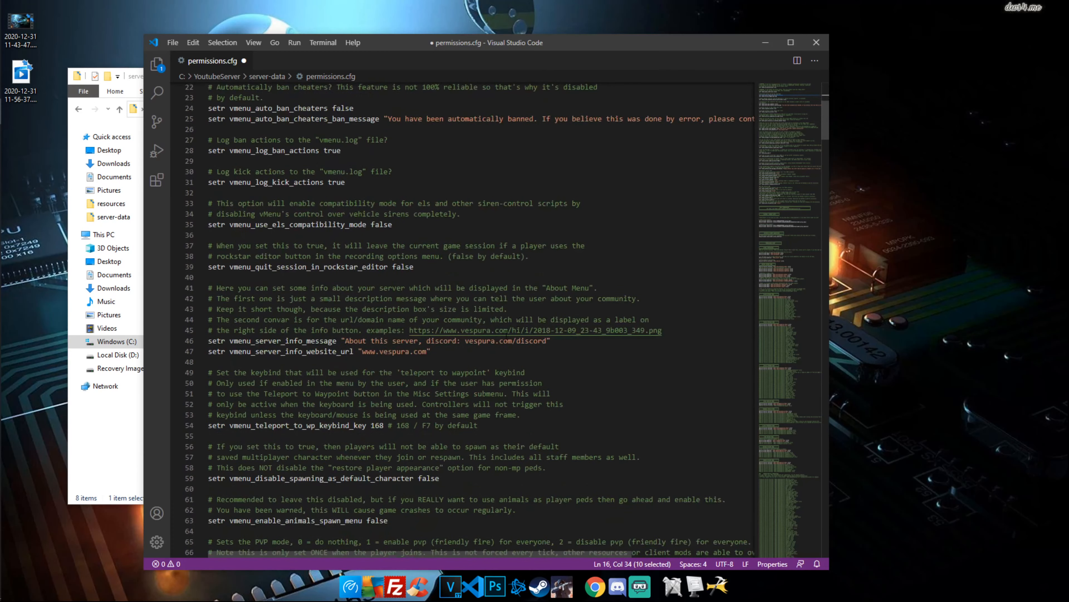
{"action": "scroll", "coordinate": [742, 250], "scroll_direction": "down", "scroll_amount": 10}
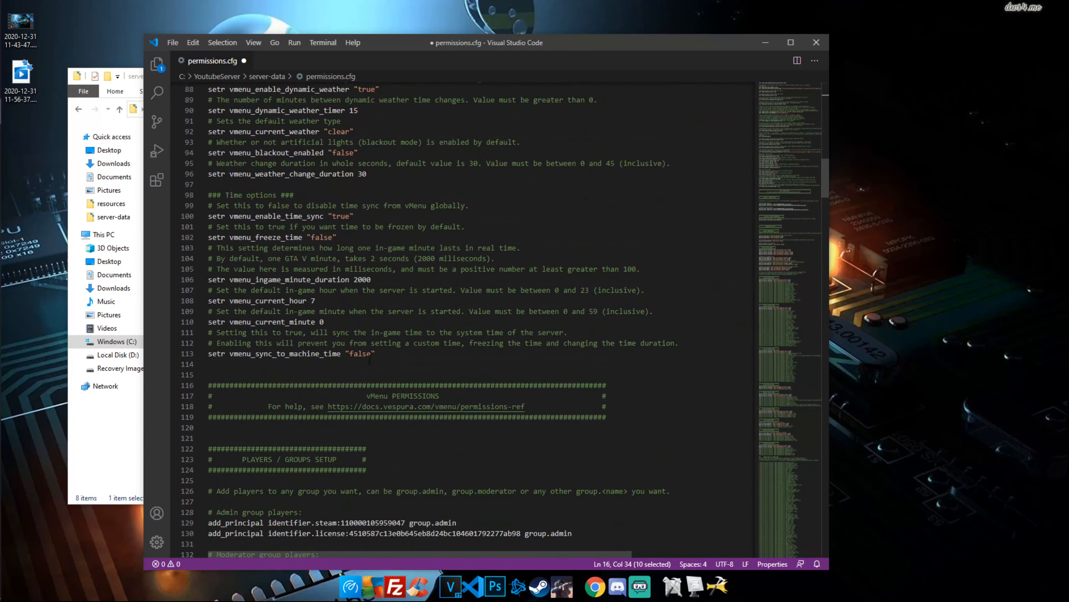
{"action": "left_click_drag", "start_coordinate": [354, 273], "coordinate": [396, 295]}
{"action": "left_click", "coordinate": [324, 400]}
{"action": "scroll", "coordinate": [324, 379], "scroll_direction": "down", "scroll_amount": 3}
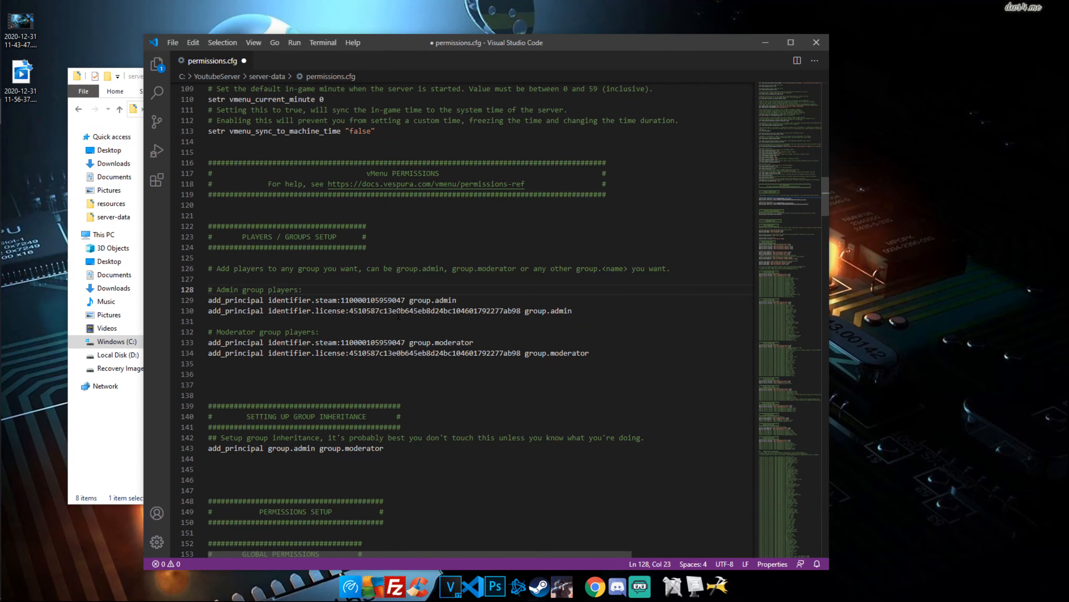
{"action": "left_click_drag", "start_coordinate": [471, 297], "coordinate": [418, 300]}
{"action": "left_click_drag", "start_coordinate": [491, 343], "coordinate": [440, 343]}
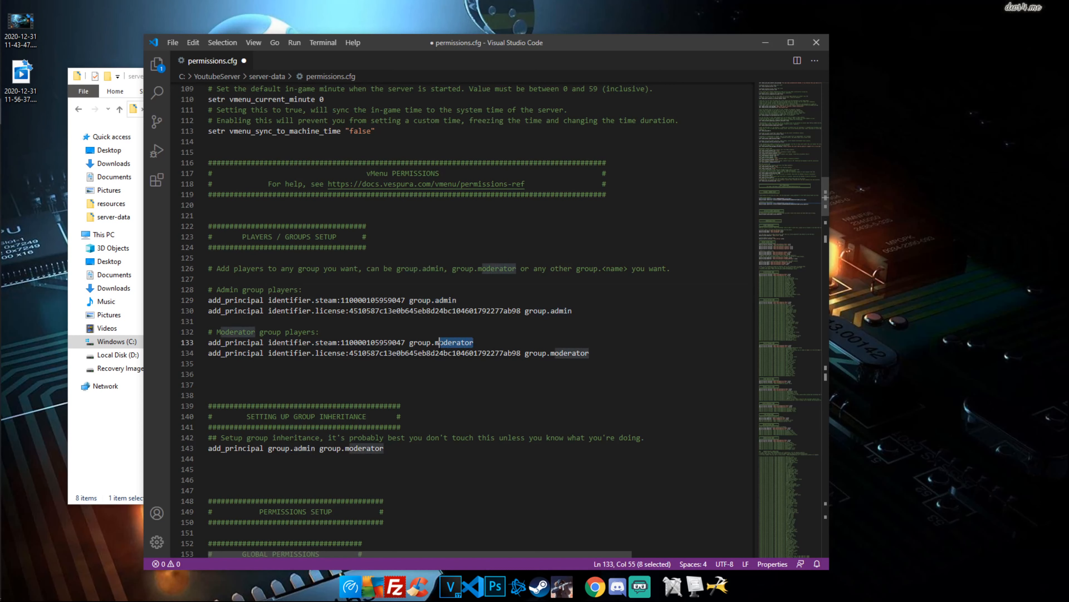
Start a new line below line 130 and compare the existing admin steam and license entries
{"action": "left_click", "coordinate": [453, 373]}
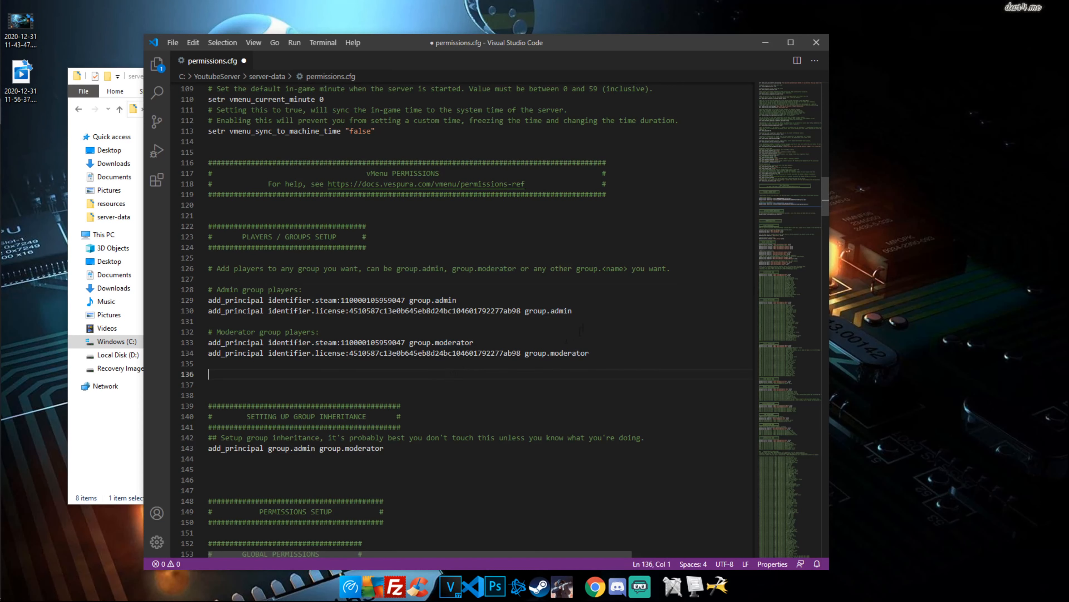
{"action": "left_click", "coordinate": [589, 312]}
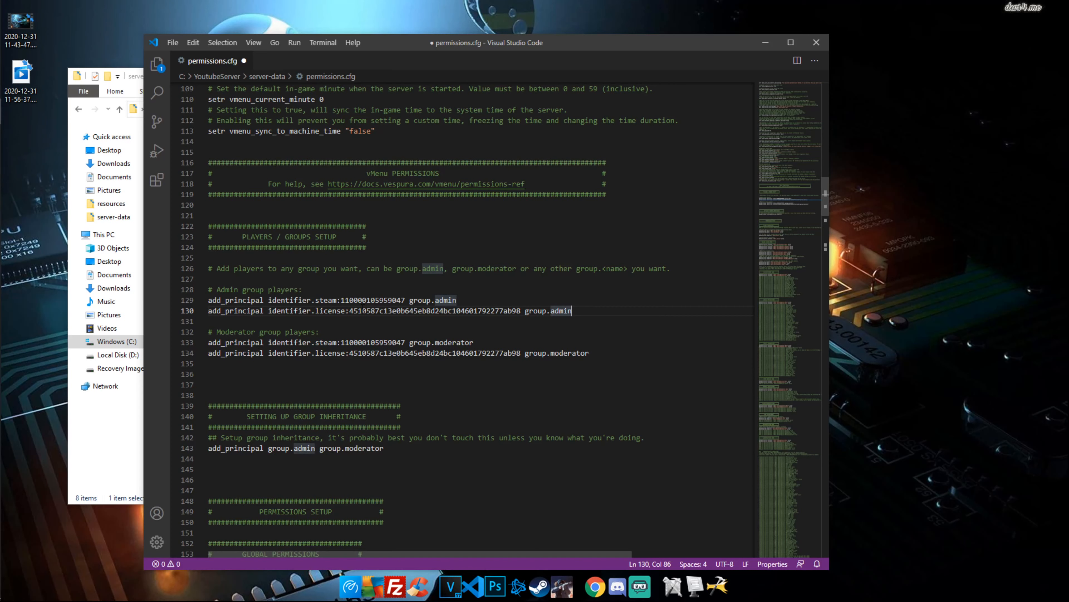
{"action": "key", "text": "Return"}
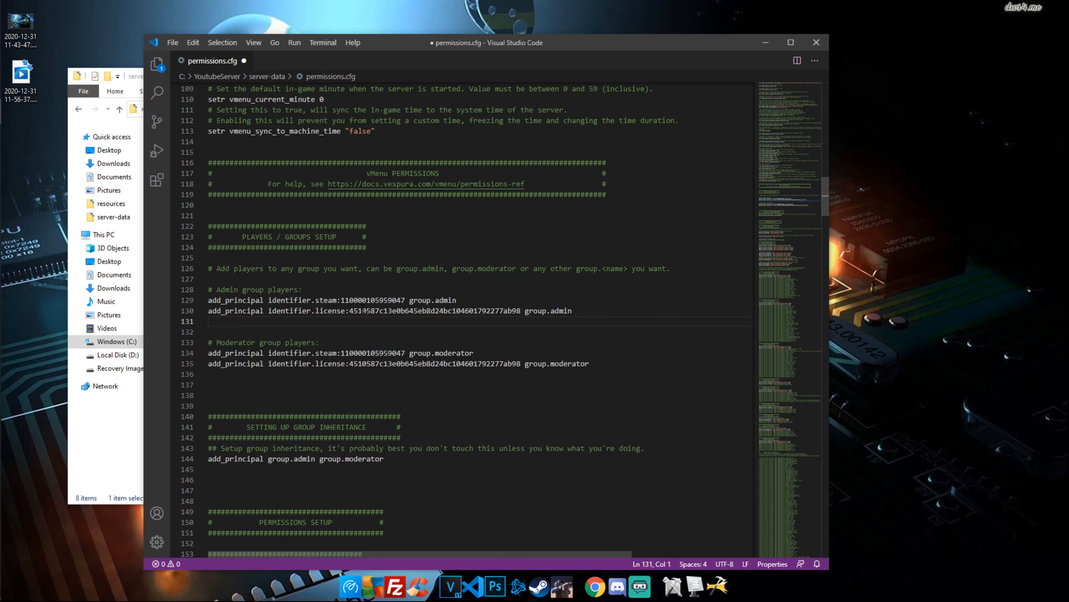
{"action": "left_click_drag", "start_coordinate": [457, 300], "coordinate": [209, 300]}
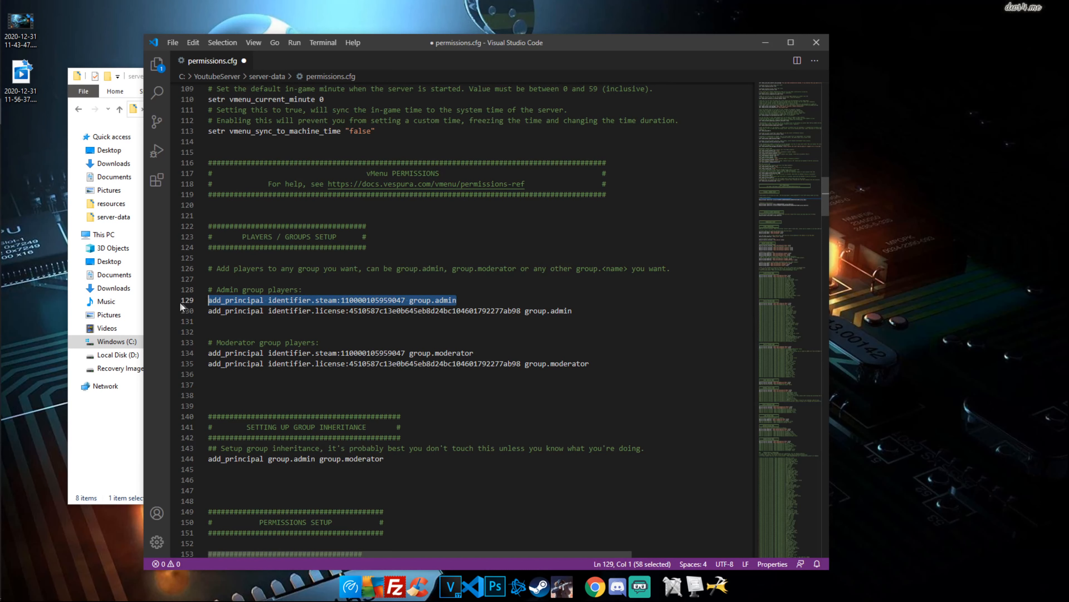
{"action": "double_click", "coordinate": [320, 300]}
{"action": "double_click", "coordinate": [329, 312]}
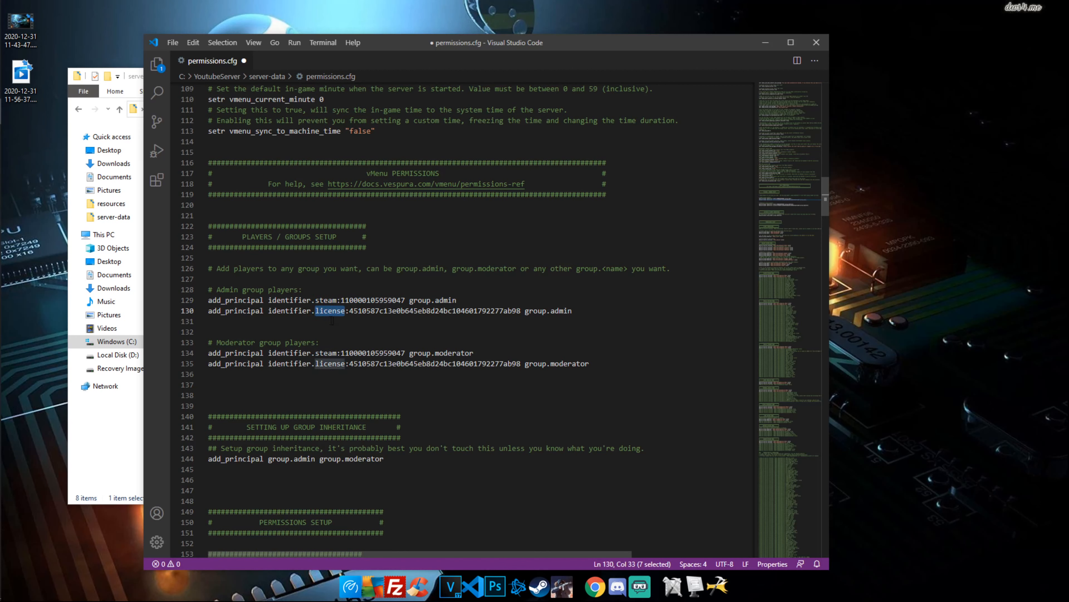
{"action": "double_click", "coordinate": [329, 301]}
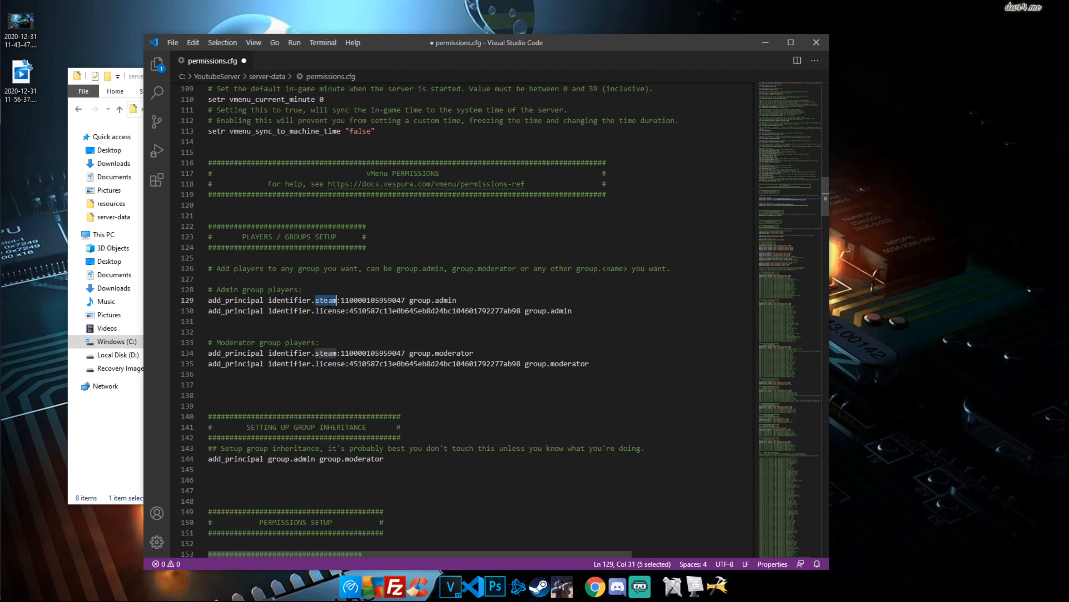
Type 'add_principal identifier.steam: group.admin' on line 131, leaving the steam hex blank
{"action": "left_click", "coordinate": [571, 311]}
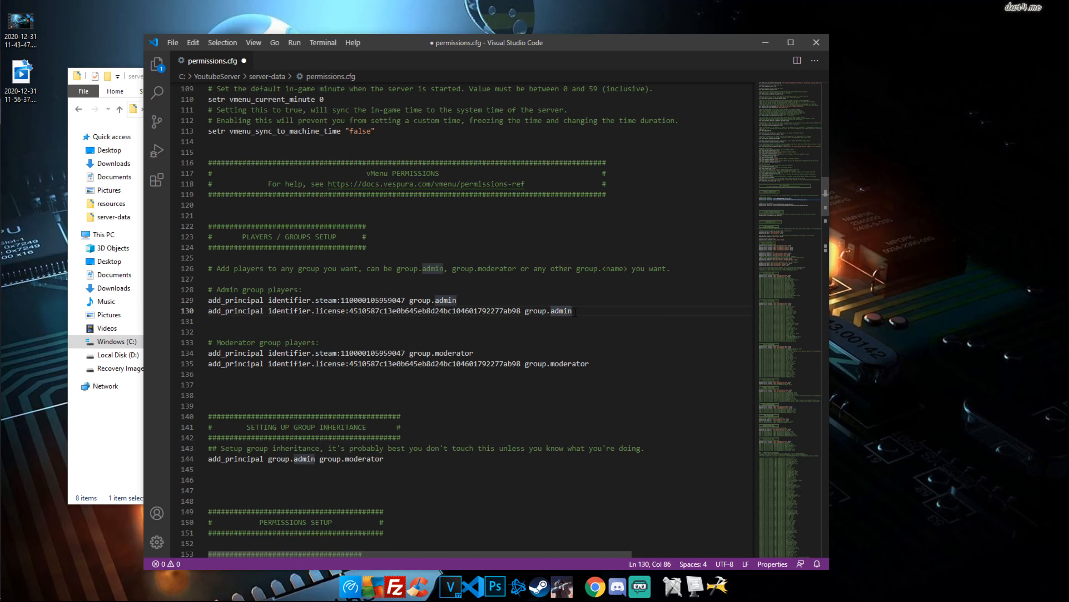
{"action": "key", "text": "Return"}
{"action": "type", "text": "add"}
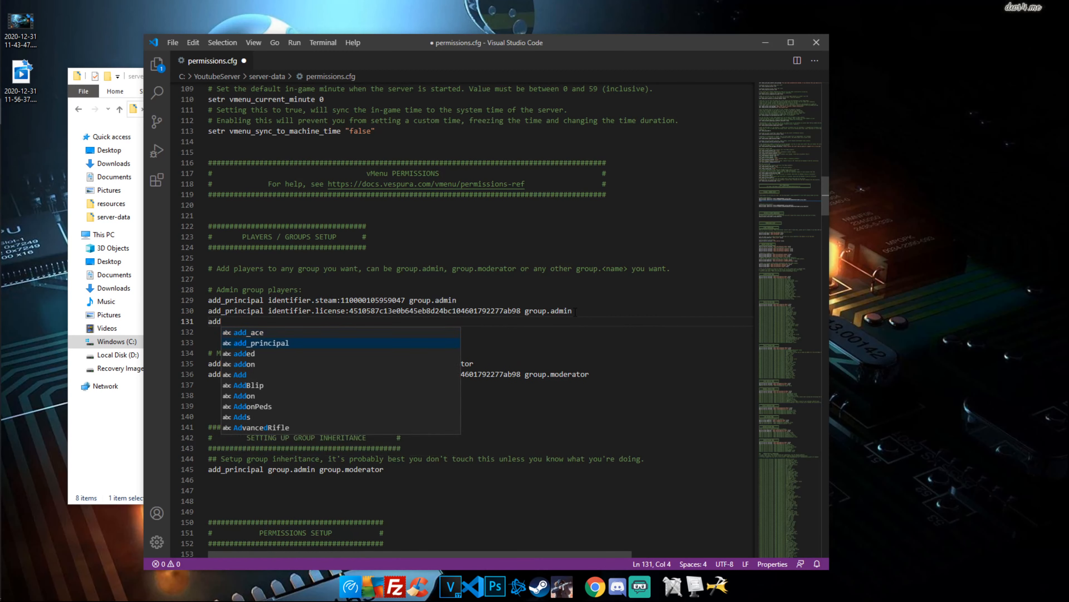
{"action": "key", "text": "Tab"}
{"action": "type", "text": "identifier"}
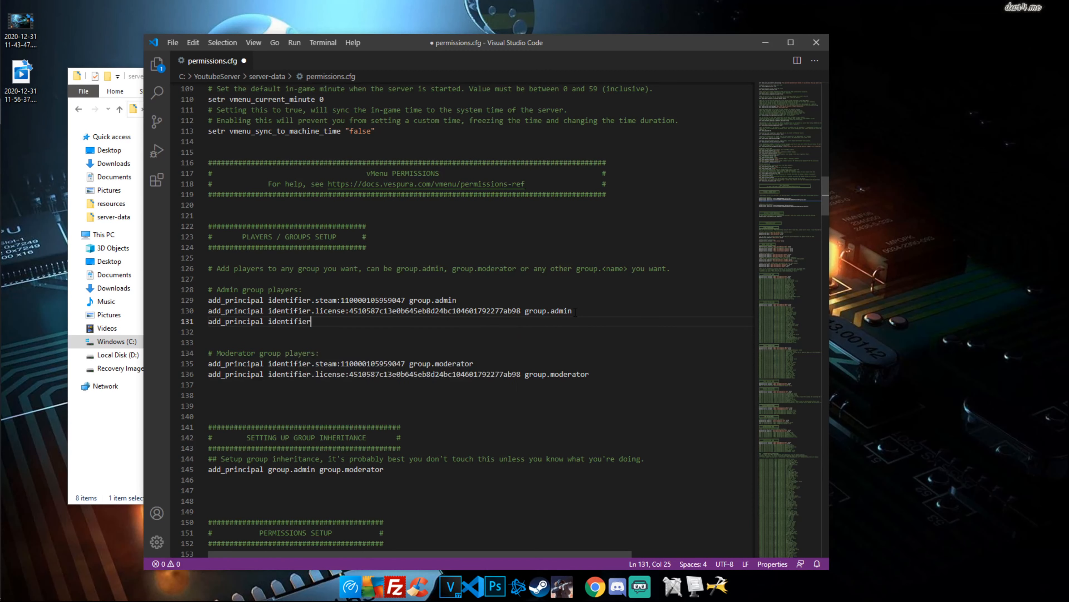
{"action": "type", "text": ".steam"}
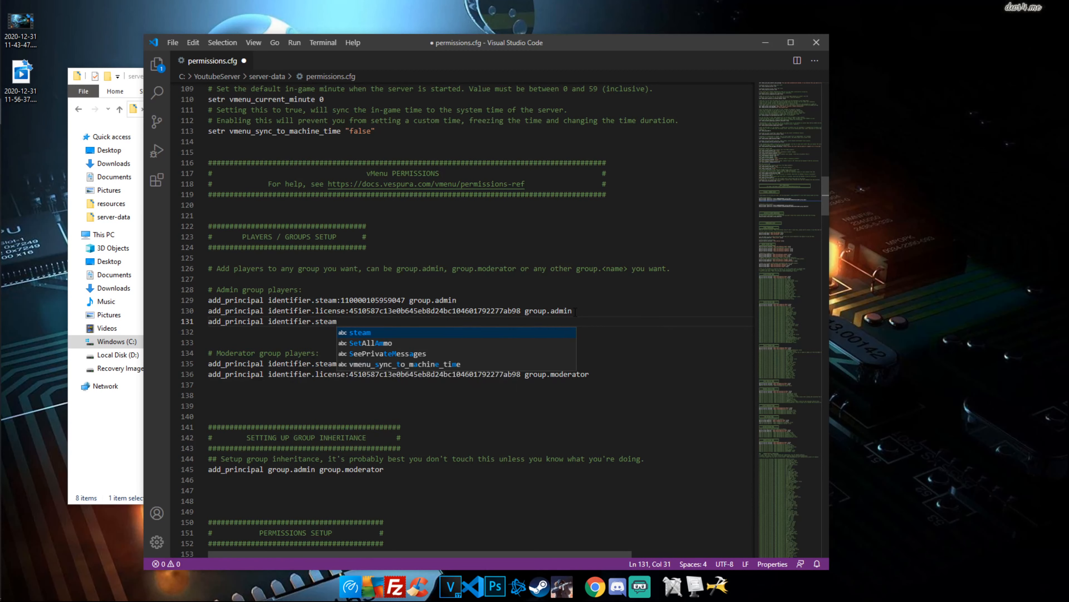
{"action": "type", "text": ":"}
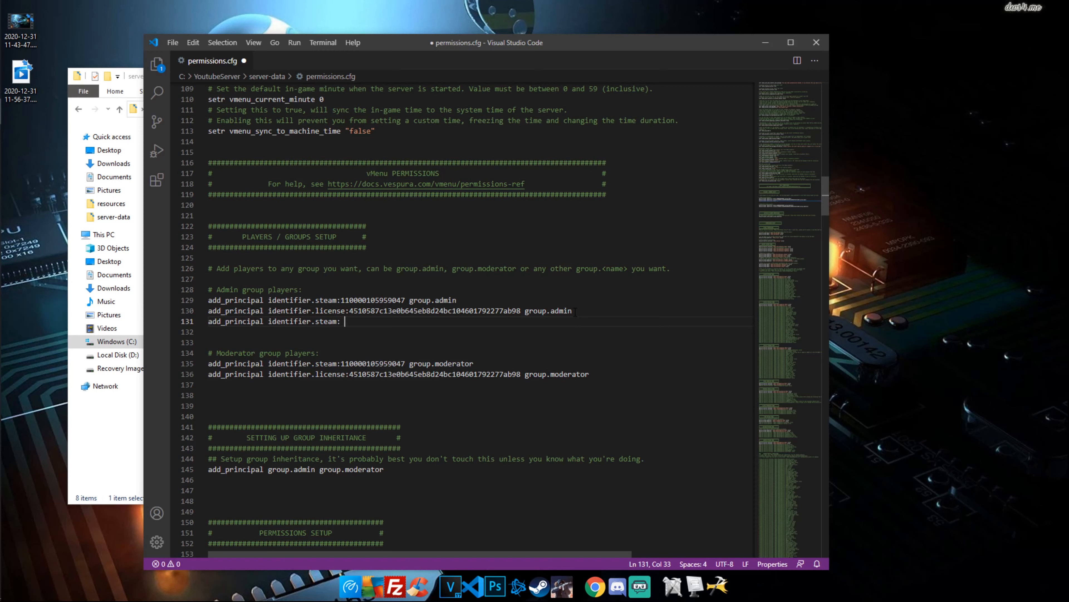
{"action": "type", "text": " group.admi"}
{"action": "key", "text": "Tab"}
{"action": "left_click", "coordinate": [341, 322]}
{"action": "left_click", "coordinate": [595, 586]}
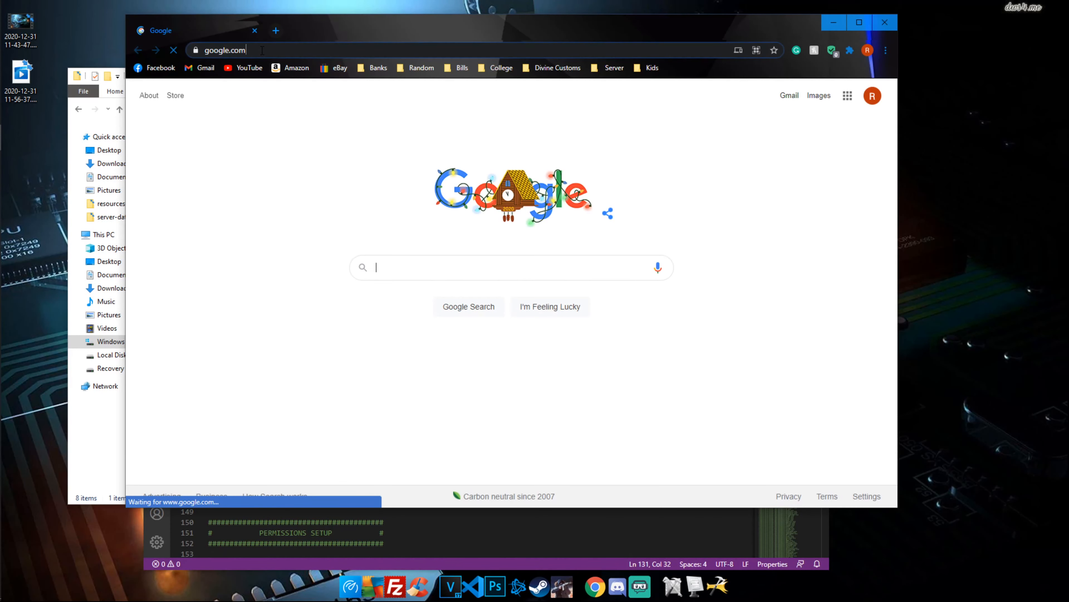
Go to Steam ID Finder and look up the player's Steam username
{"action": "left_click", "coordinate": [262, 50]}
{"action": "type", "text": "stea"}
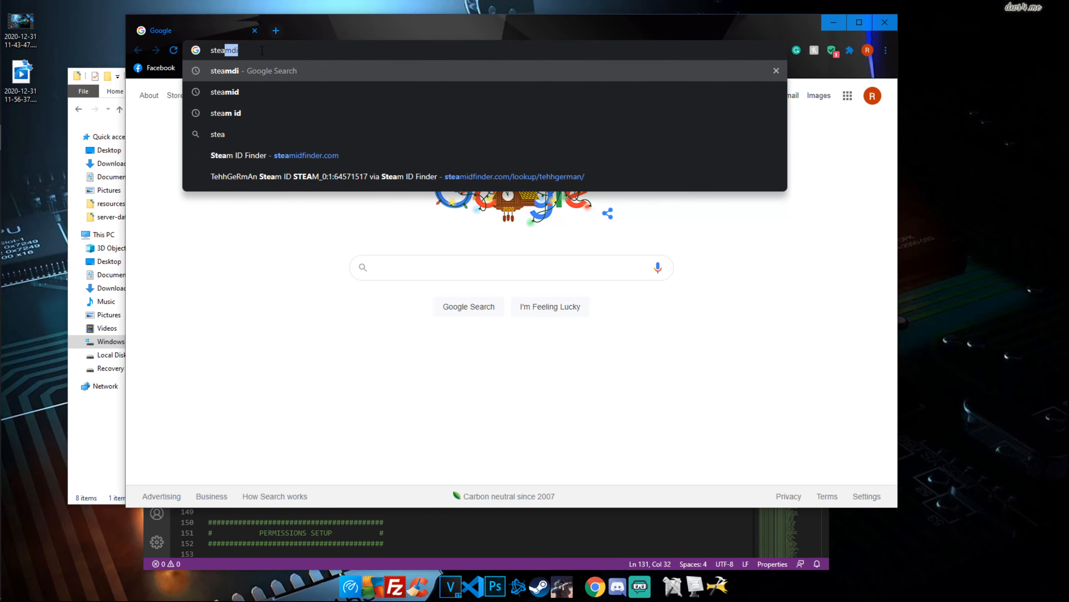
{"action": "key", "text": "Down"}
{"action": "key", "text": "Down"}
{"action": "key", "text": "Down"}
{"action": "key", "text": "Down"}
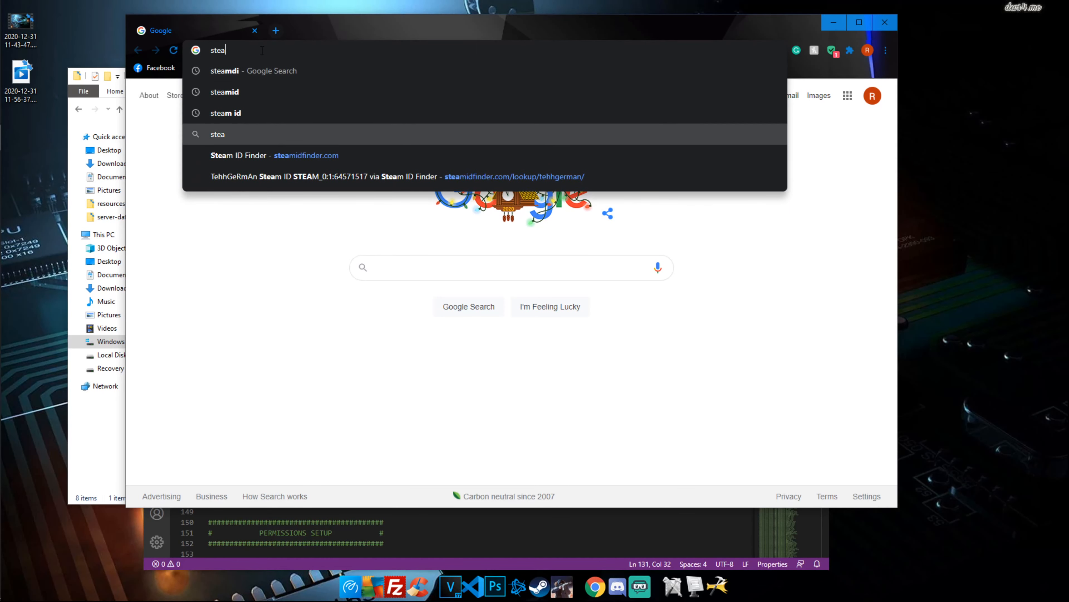
{"action": "key", "text": "Return"}
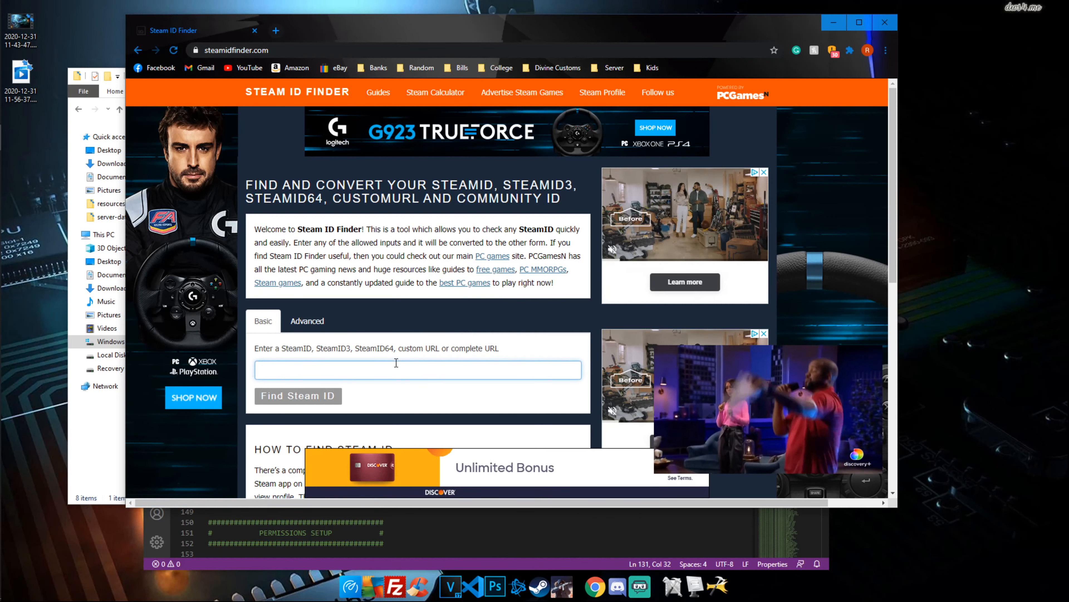
{"action": "type", "text": "tehhger,an"}
{"action": "key", "text": "BackSpace"}
{"action": "key", "text": "BackSpace"}
{"action": "key", "text": "BackSpace"}
{"action": "type", "text": "man"}
{"action": "key", "text": "Return"}
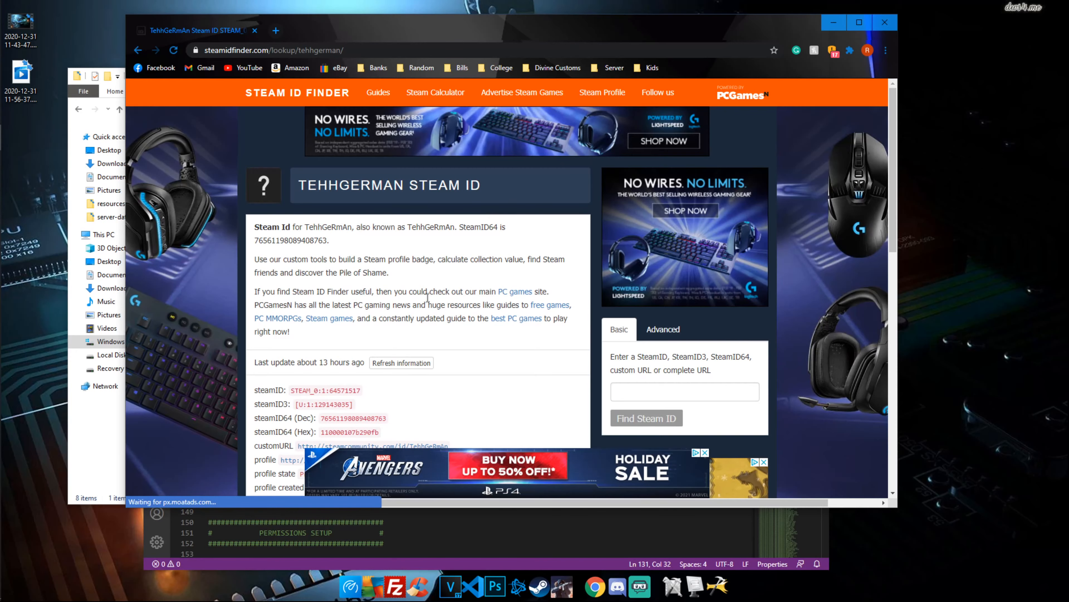
Copy the steamID64 (Hex) value from the lookup result
{"action": "scroll", "coordinate": [429, 317], "scroll_direction": "down", "scroll_amount": 2}
{"action": "left_click_drag", "start_coordinate": [429, 317], "coordinate": [308, 329]}
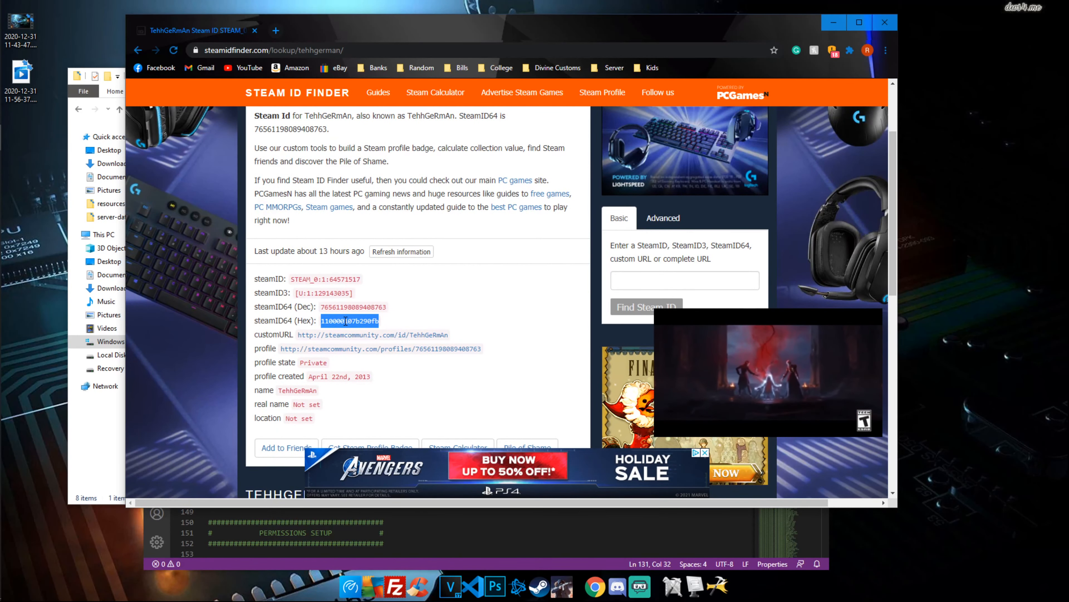
{"action": "right_click", "coordinate": [346, 323]}
{"action": "left_click", "coordinate": [361, 331]}
{"action": "left_click_drag", "start_coordinate": [280, 348], "coordinate": [479, 348]}
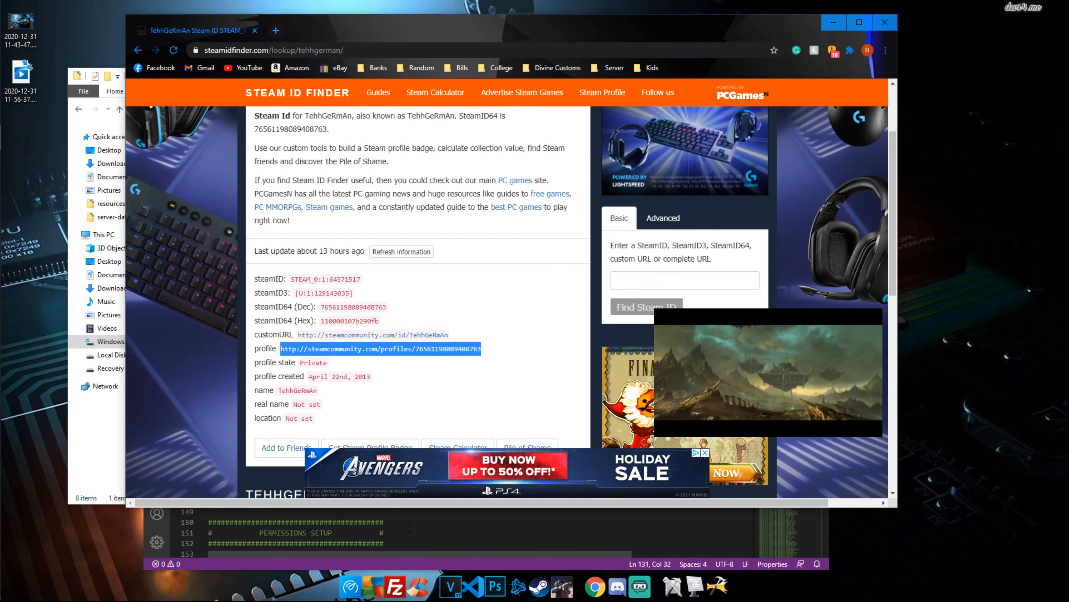
{"action": "left_click", "coordinate": [384, 533]}
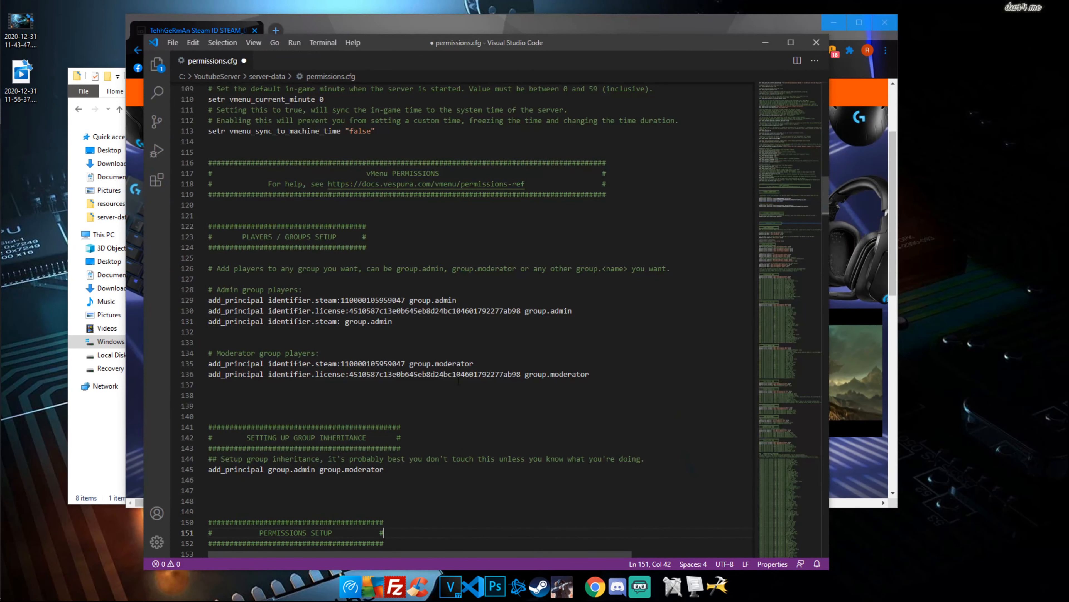
Paste the Steam hex after 'steam:' on line 131, save permissions.cfg, and close VS Code
{"action": "left_click", "coordinate": [340, 321]}
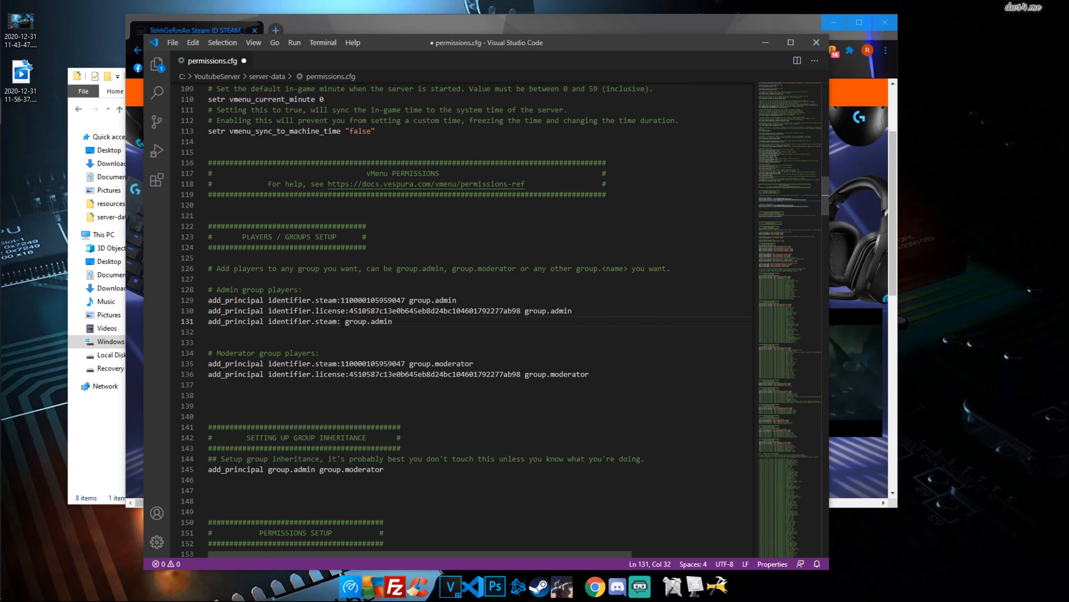
{"action": "right_click", "coordinate": [342, 325]}
{"action": "left_click", "coordinate": [371, 373]}
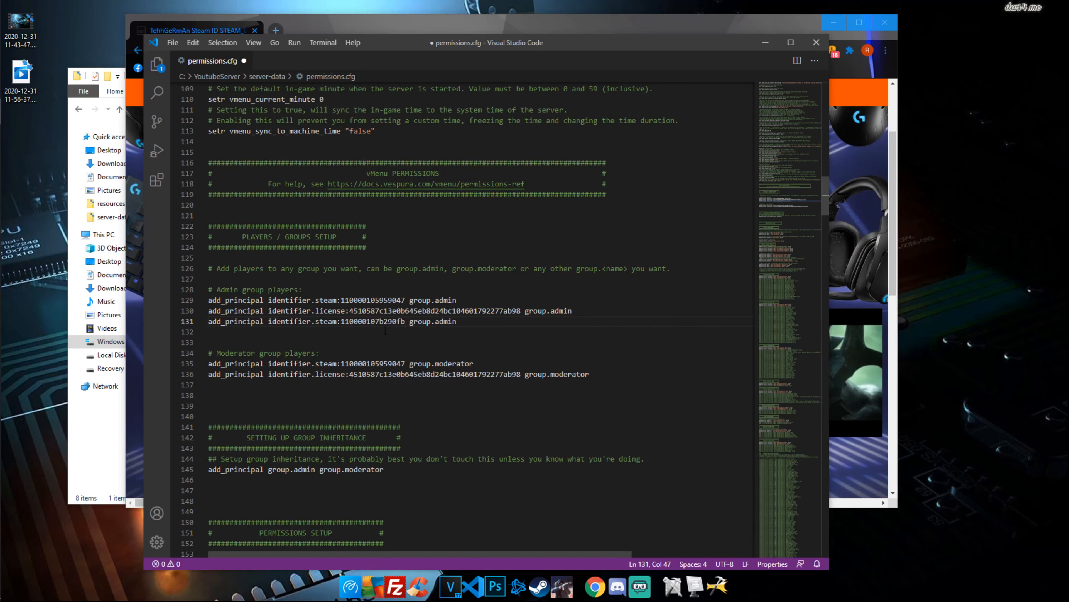
{"action": "key", "text": "ctrl+w"}
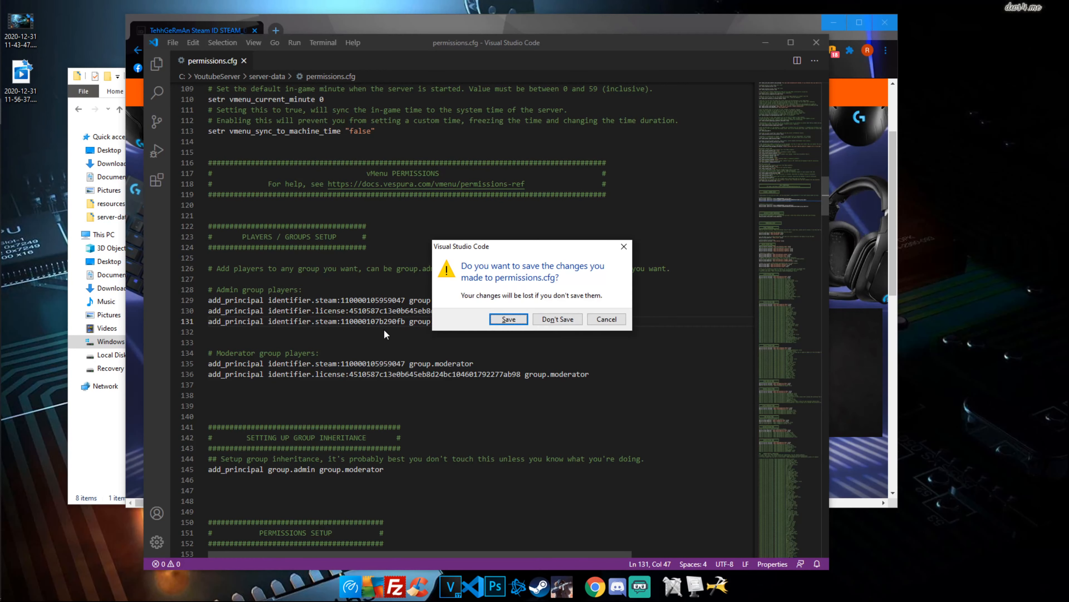
{"action": "left_click", "coordinate": [598, 322]}
{"action": "left_click", "coordinate": [408, 321]}
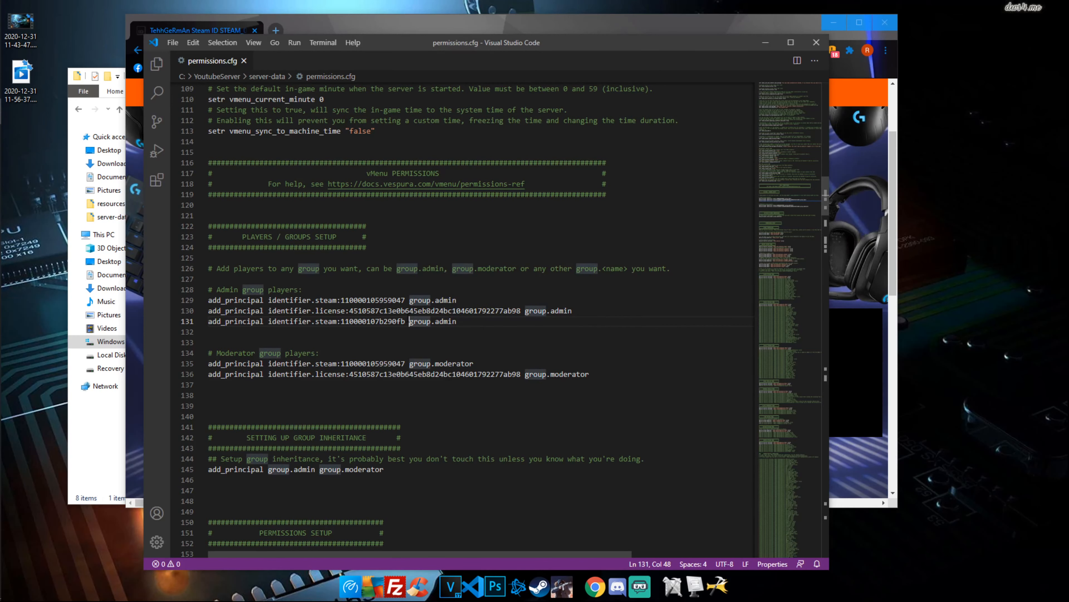
{"action": "left_click", "coordinate": [816, 42]}
{"action": "left_click", "coordinate": [94, 434]}
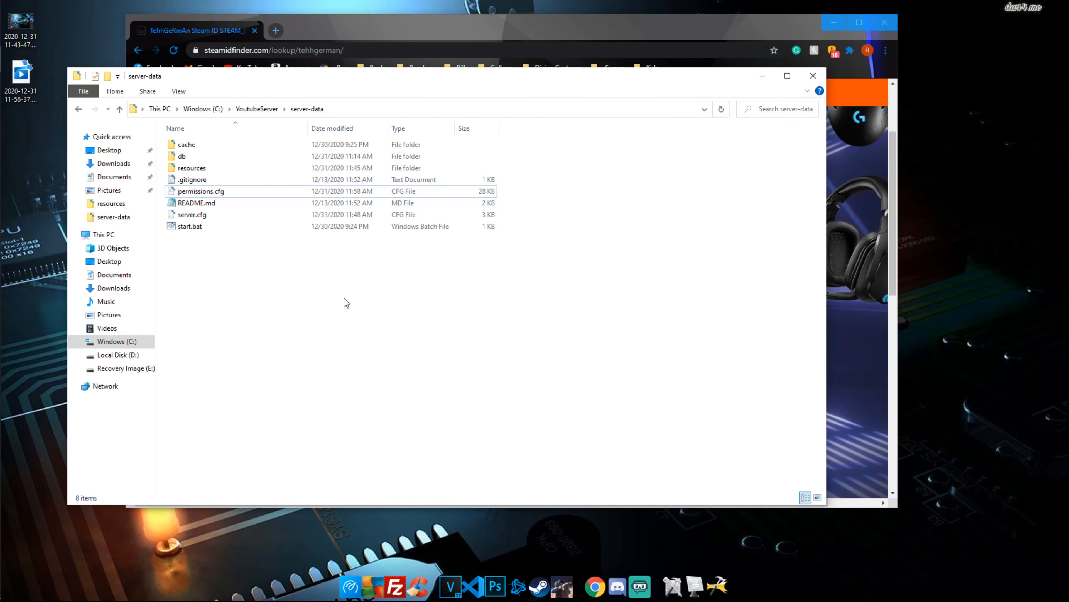
Open server.cfg at the empty steam_webApiKey value on line 71 and select the API key URL
{"action": "double_click", "coordinate": [234, 216]}
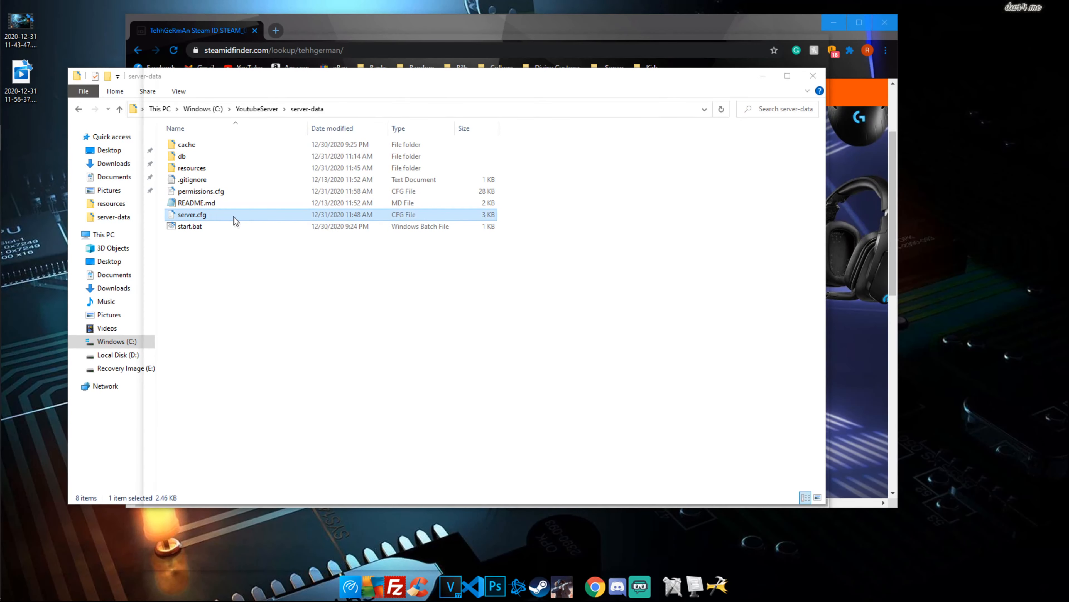
{"action": "scroll", "coordinate": [391, 442], "scroll_direction": "down", "scroll_amount": 10}
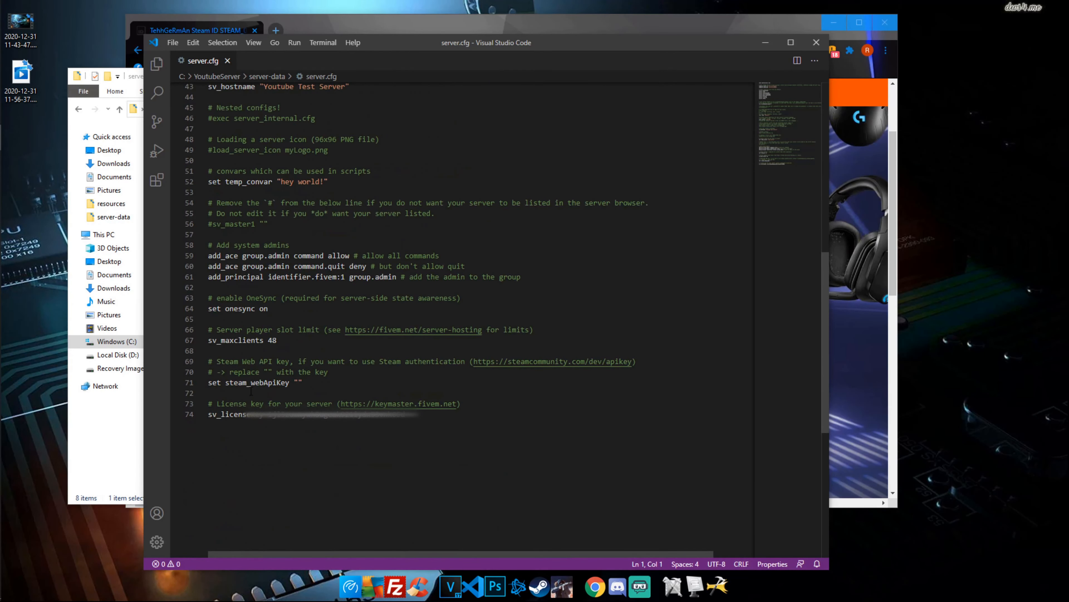
{"action": "left_click", "coordinate": [297, 383]}
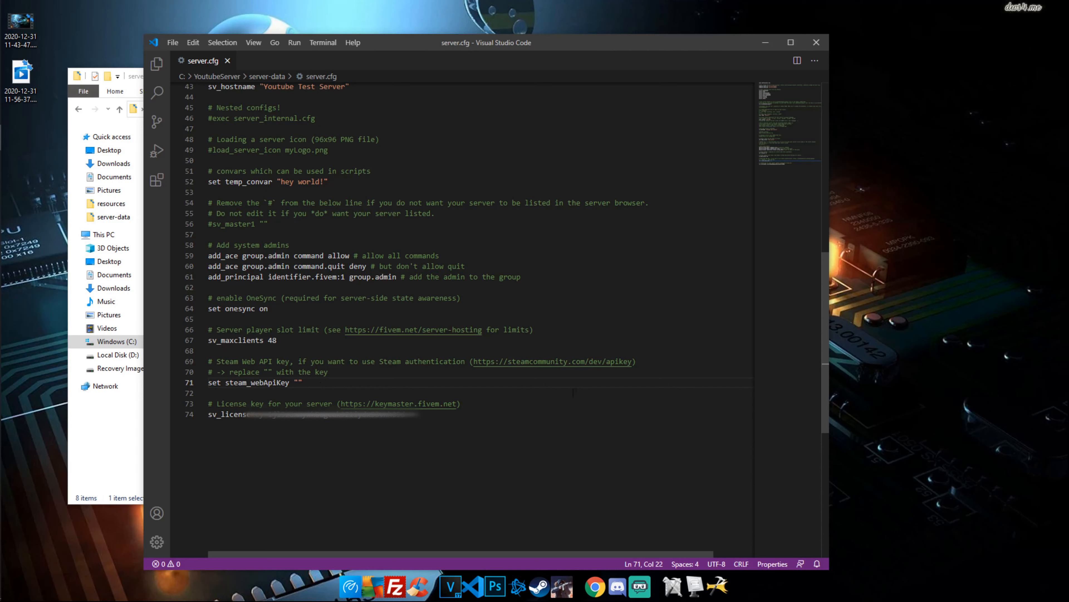
{"action": "left_click_drag", "start_coordinate": [633, 361], "coordinate": [500, 361]}
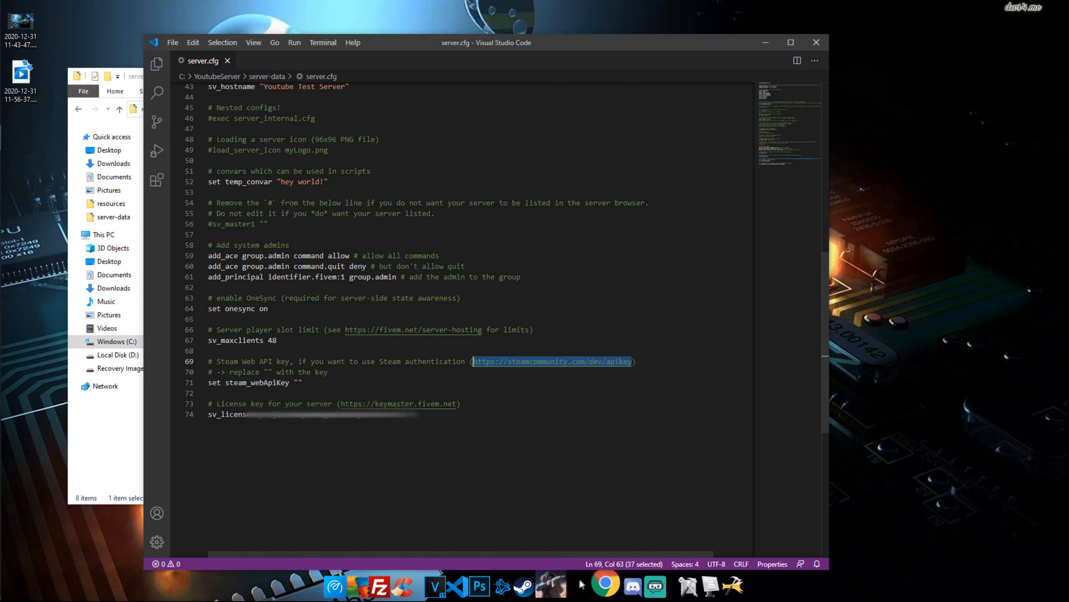
Copy the key from the Register Steam Web API Key page, then close Chrome
{"action": "left_click", "coordinate": [595, 586]}
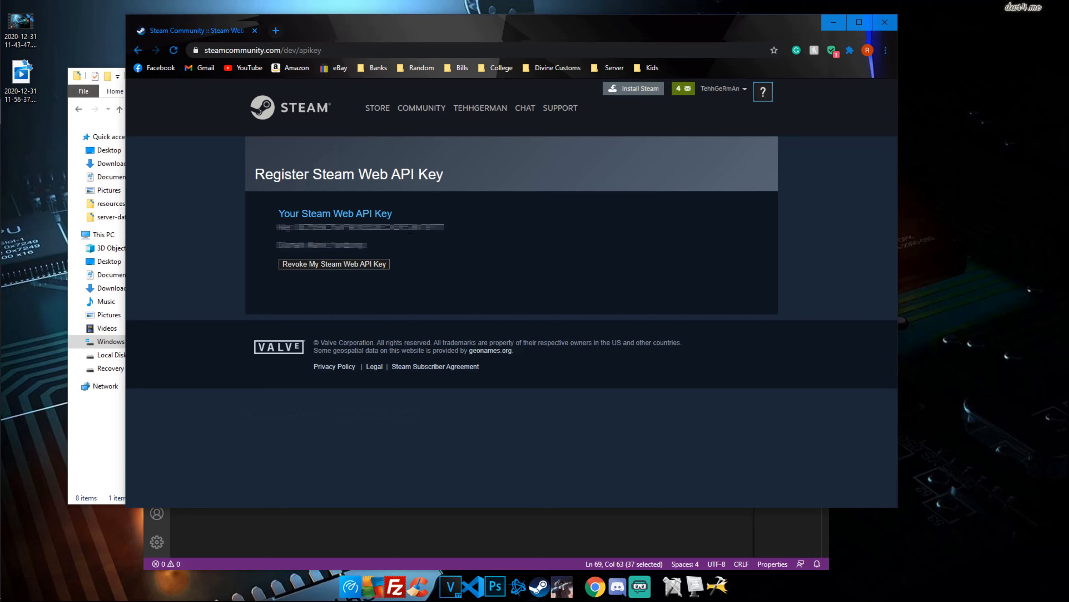
{"action": "double_click", "coordinate": [407, 228]}
{"action": "right_click", "coordinate": [407, 227]}
{"action": "left_click", "coordinate": [417, 240]}
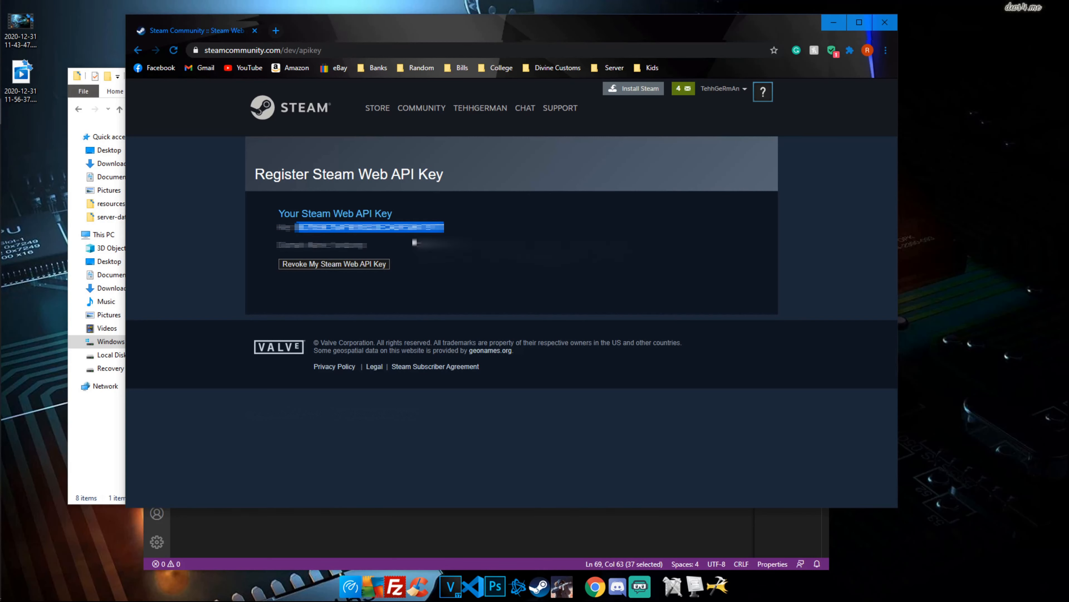
{"action": "left_click", "coordinate": [884, 23]}
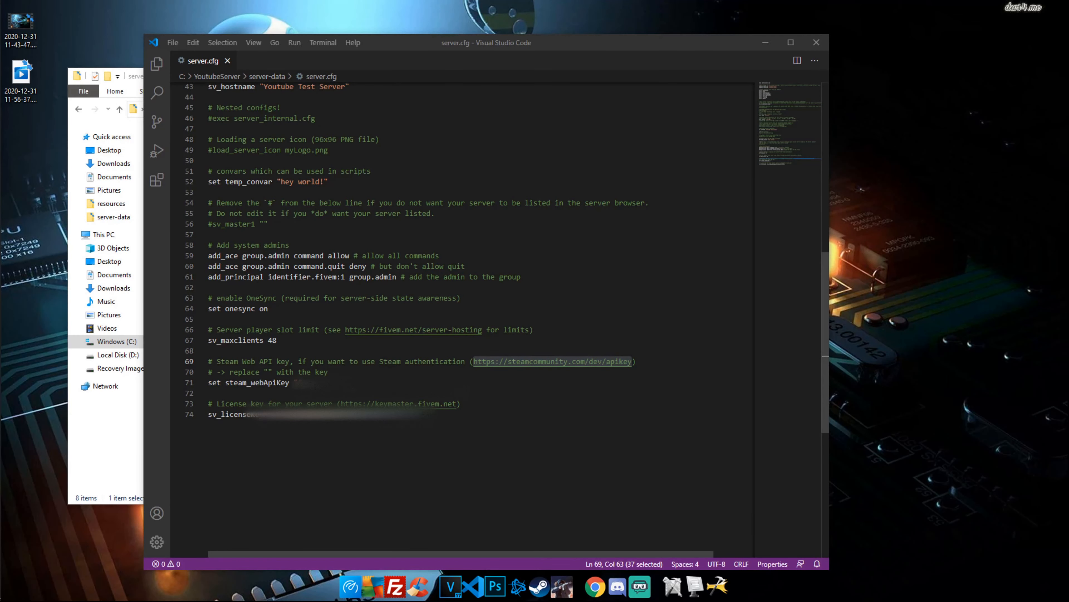
Paste the Web API key between the steam_webApiKey quotes and close VS Code
{"action": "left_click", "coordinate": [297, 382]}
{"action": "key", "text": "ctrl+v"}
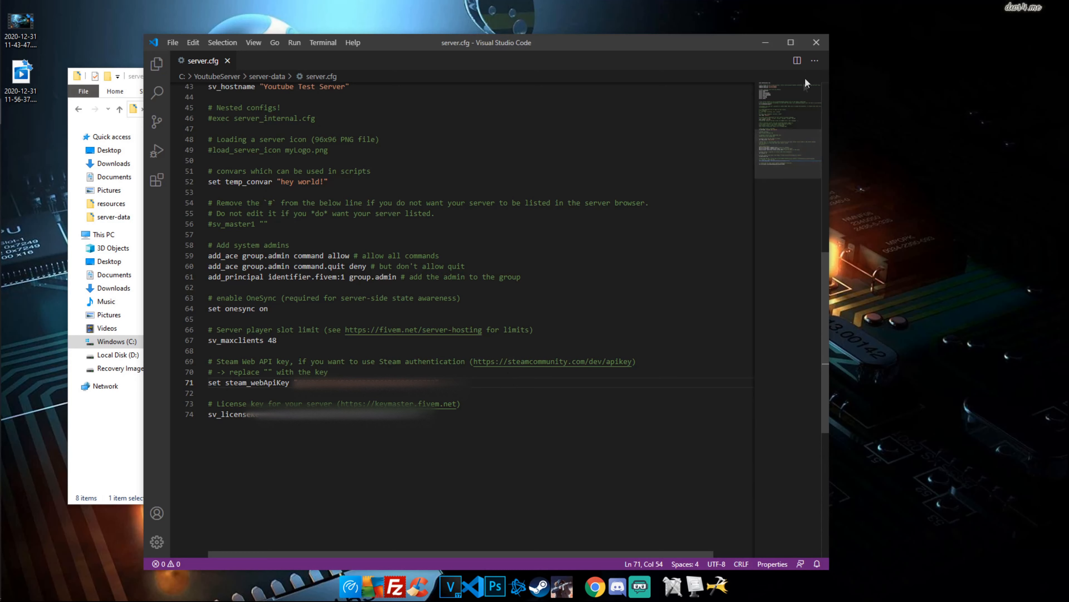
{"action": "left_click", "coordinate": [815, 44]}
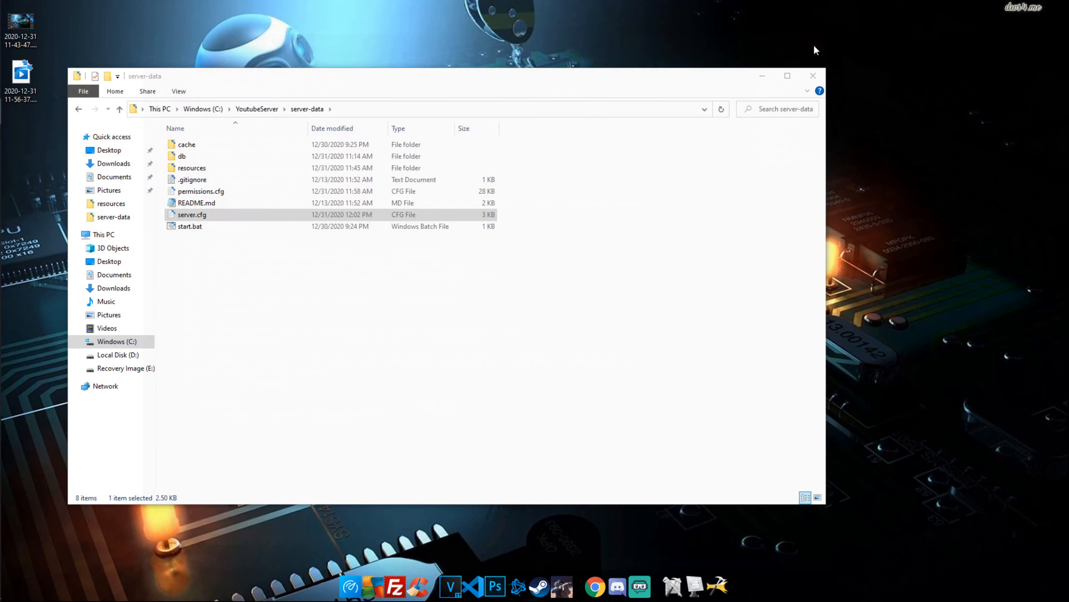
Launch the server via start.bat, then minimize the console and server-data windows to reveal the game
{"action": "double_click", "coordinate": [199, 230]}
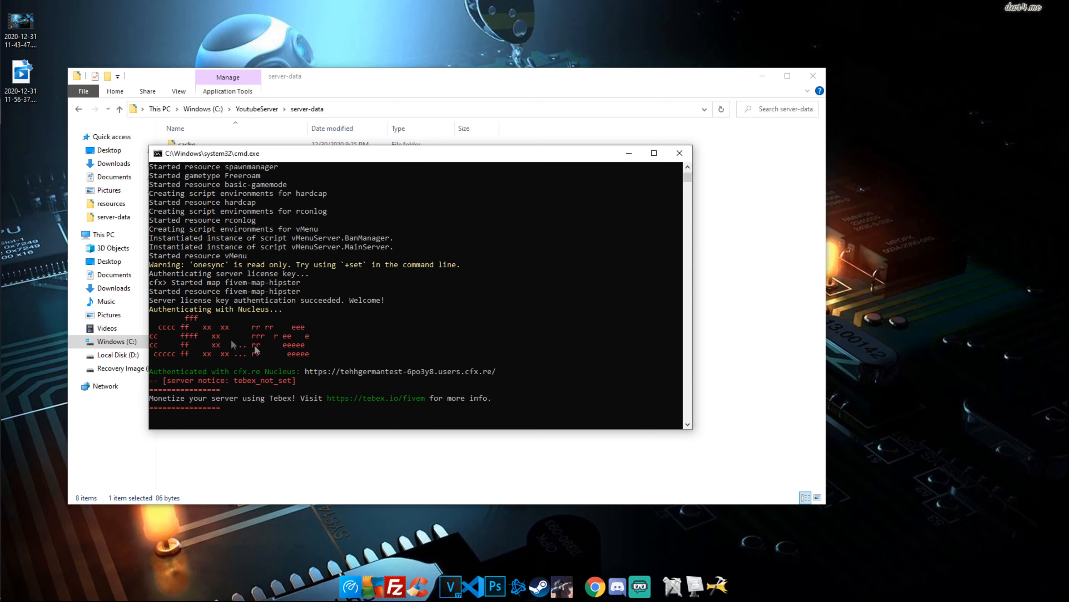
{"action": "left_click", "coordinate": [629, 153]}
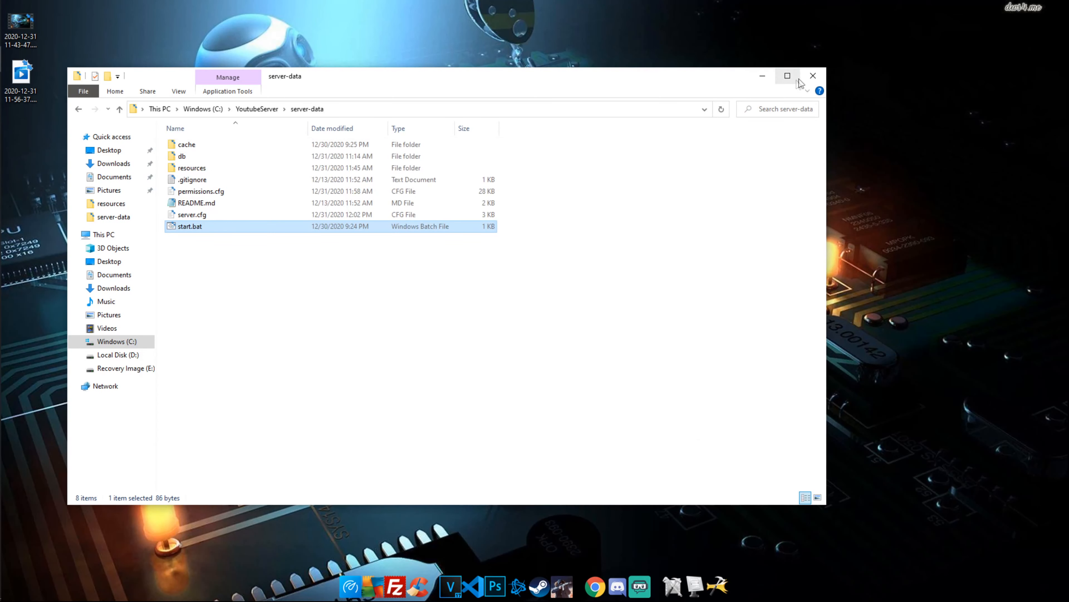
{"action": "left_click", "coordinate": [761, 76]}
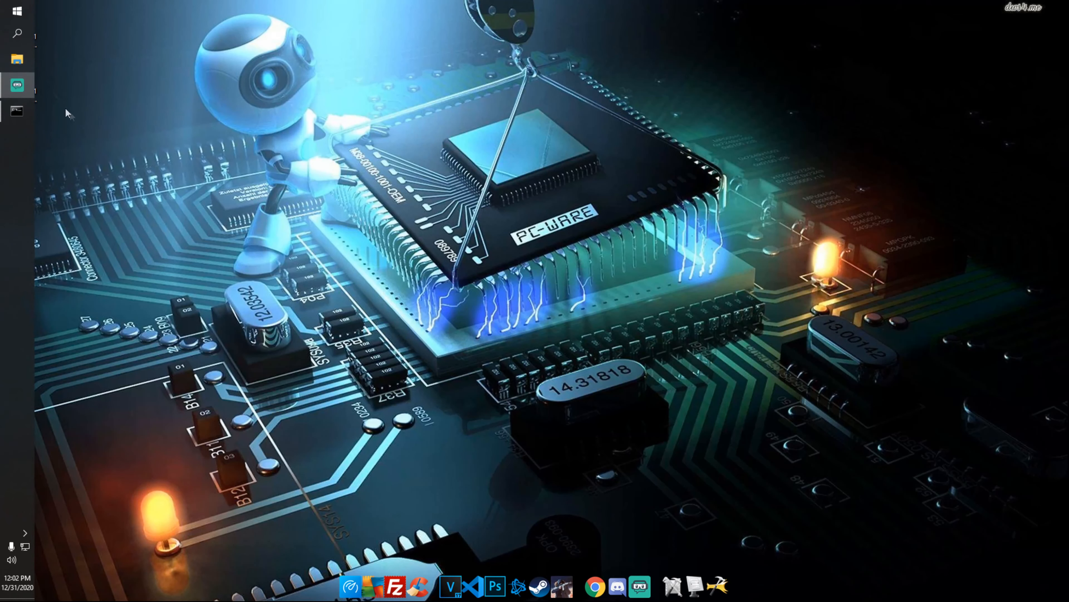
{"action": "left_click", "coordinate": [12, 113]}
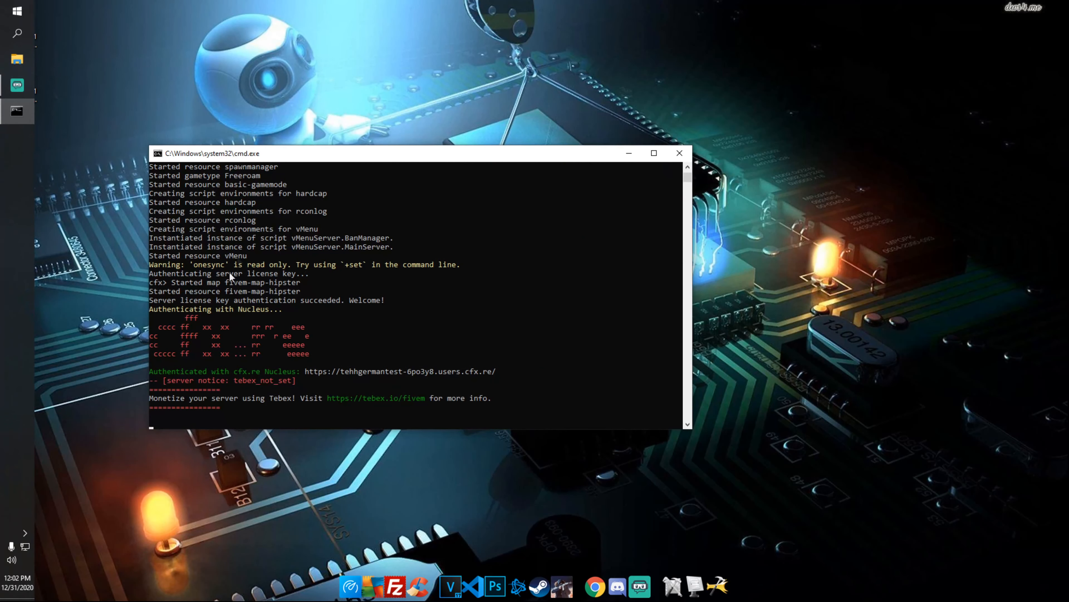
{"action": "left_click_drag", "start_coordinate": [341, 155], "coordinate": [281, 150]}
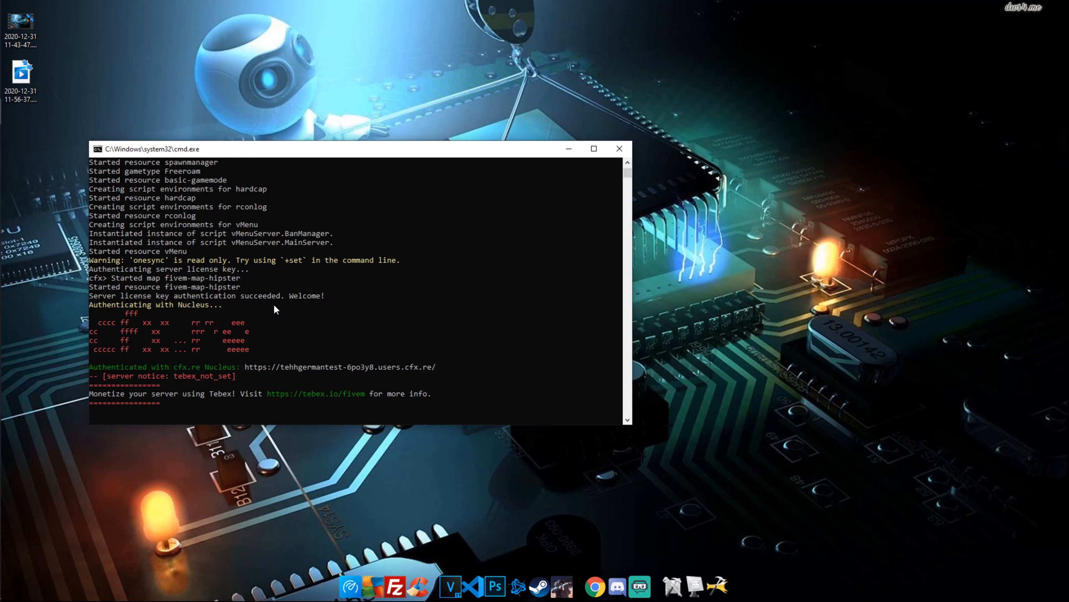
{"action": "left_click", "coordinate": [576, 150]}
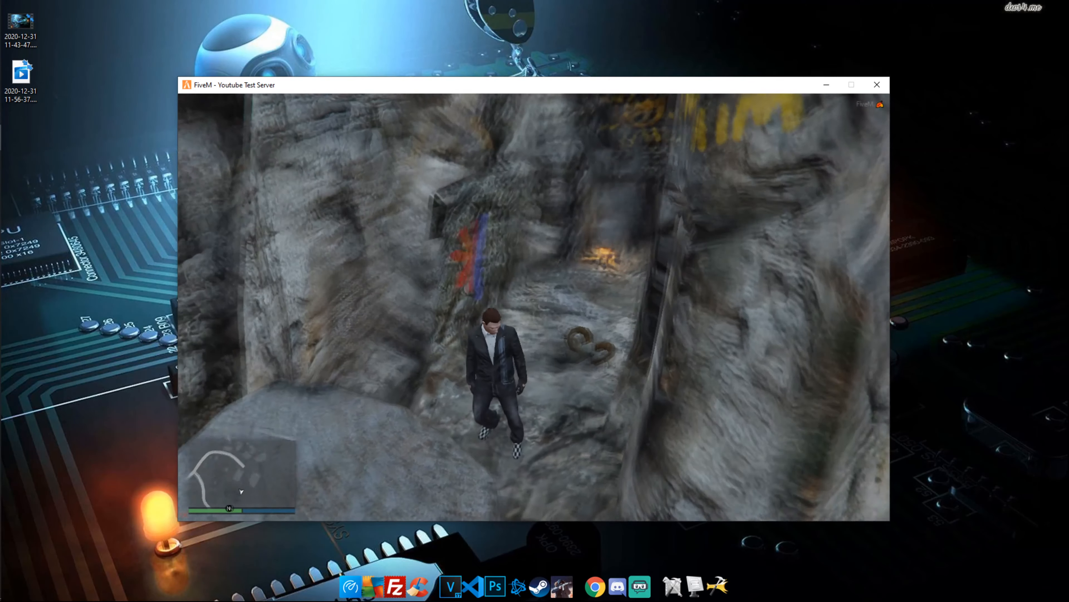
Run the character down the slope and browse the vMenu main menu entries
{"action": "key", "text": "w"}
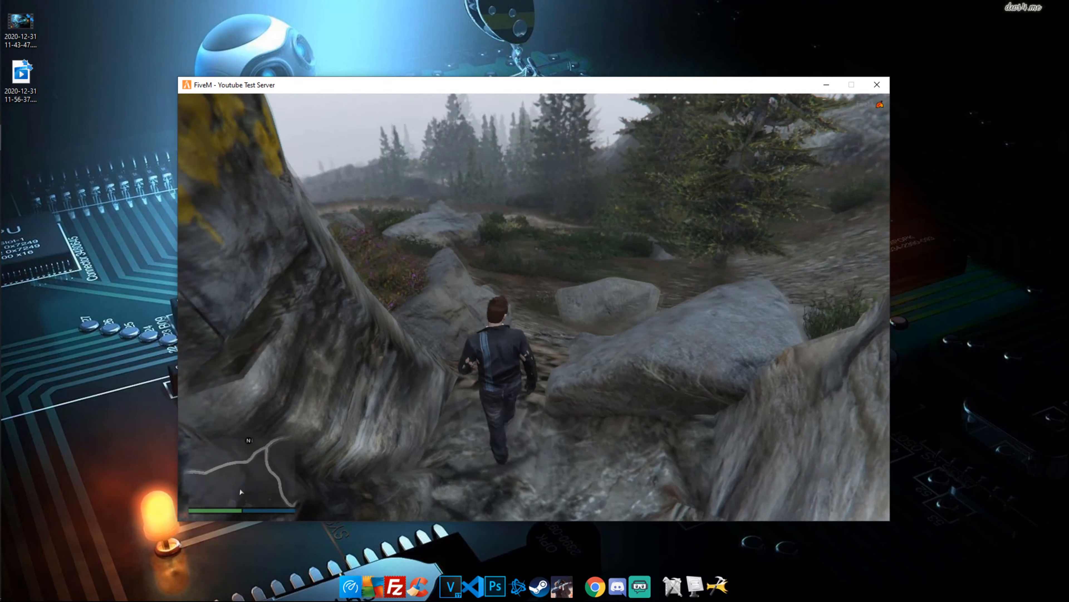
{"action": "key", "text": "space"}
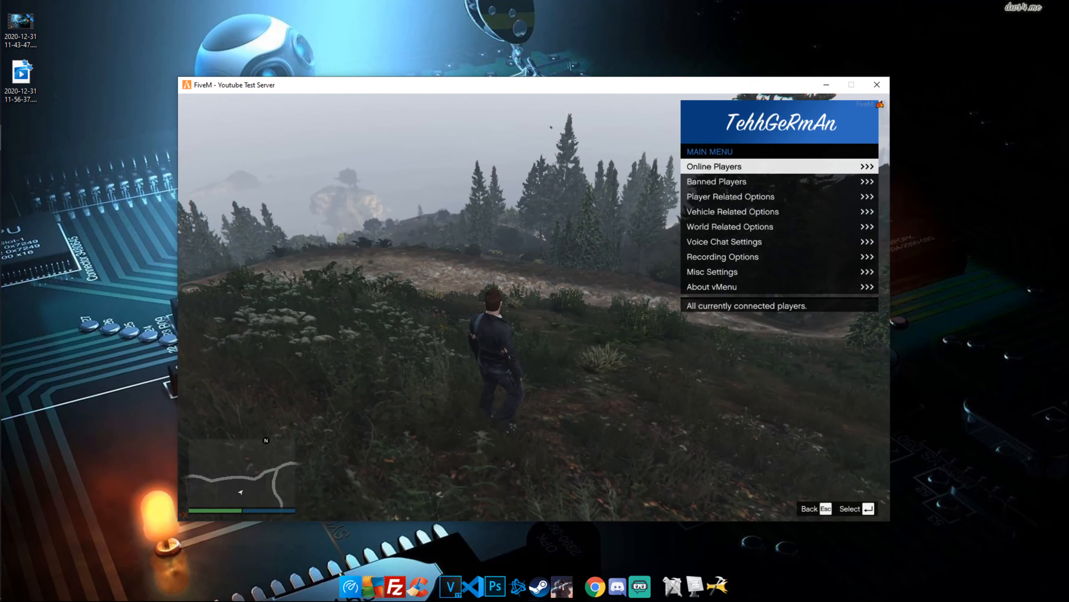
{"action": "key", "text": "Down"}
{"action": "key", "text": "Down"}
{"action": "key", "text": "Down"}
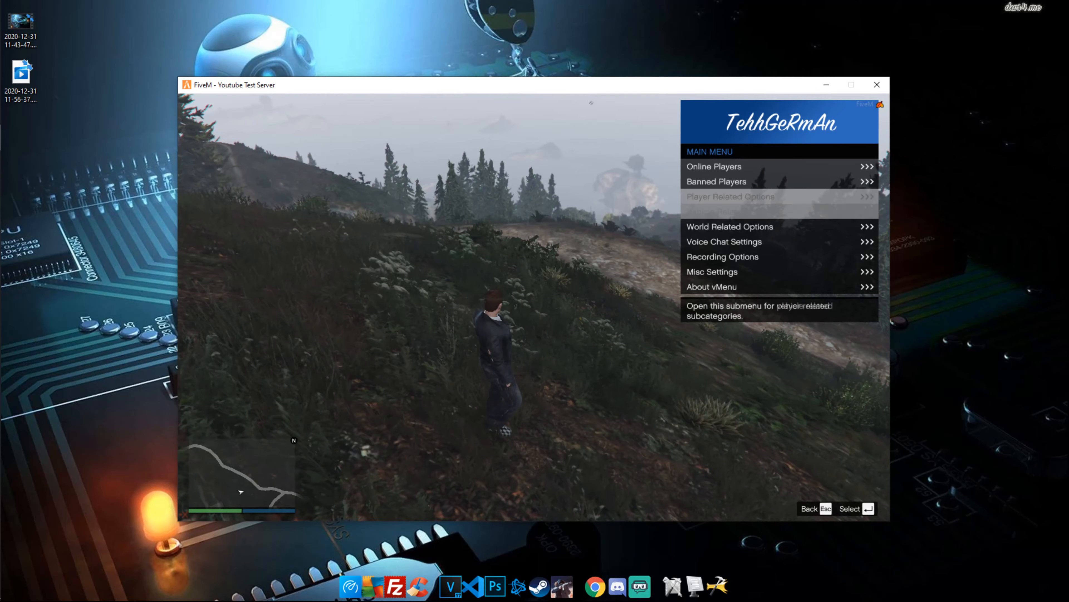
{"action": "key", "text": "Down"}
{"action": "key", "text": "Down"}
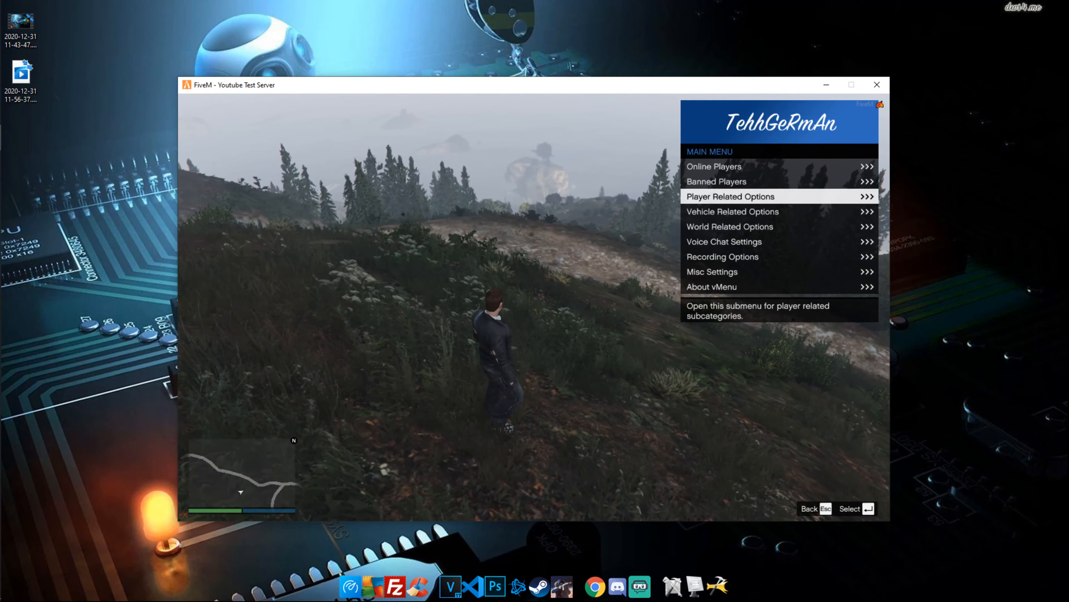
{"action": "key", "text": "Up"}
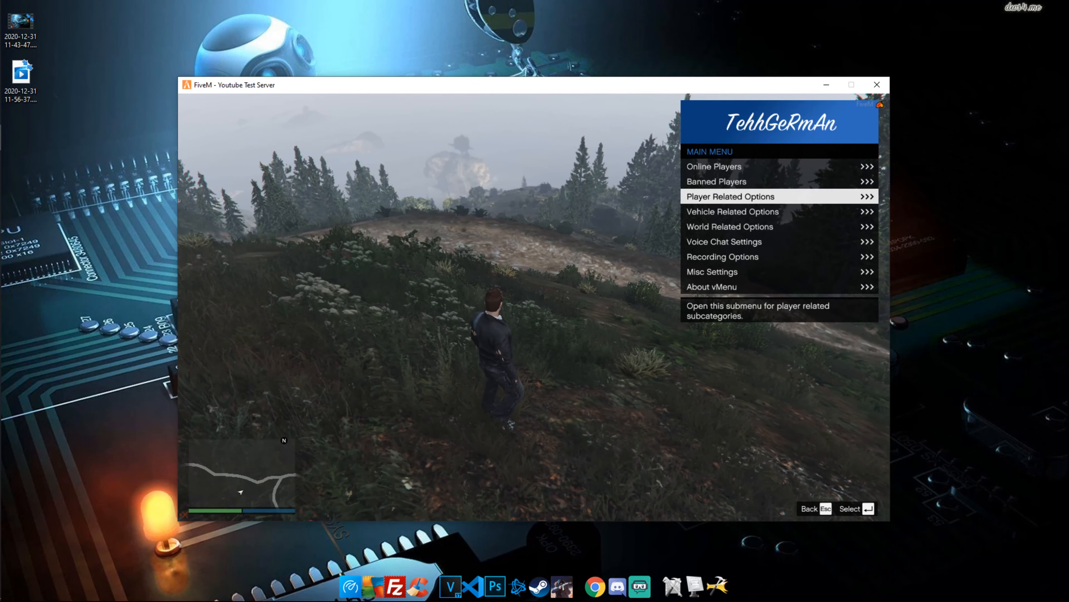
{"action": "key", "text": "Up"}
{"action": "key", "text": "Down"}
{"action": "key", "text": "Down"}
{"action": "key", "text": "Down"}
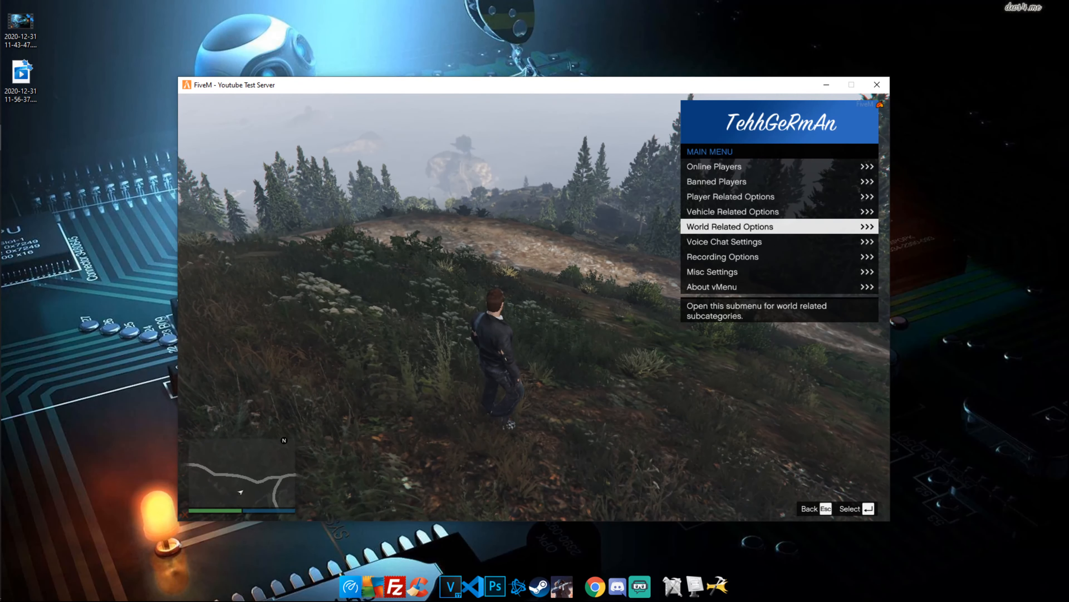
{"action": "key", "text": "Up"}
{"action": "key", "text": "Up"}
{"action": "key", "text": "Up"}
{"action": "key", "text": "Up"}
Review your own player's admin actions under Online Players, then enter World Related Options
{"action": "key", "text": "Return"}
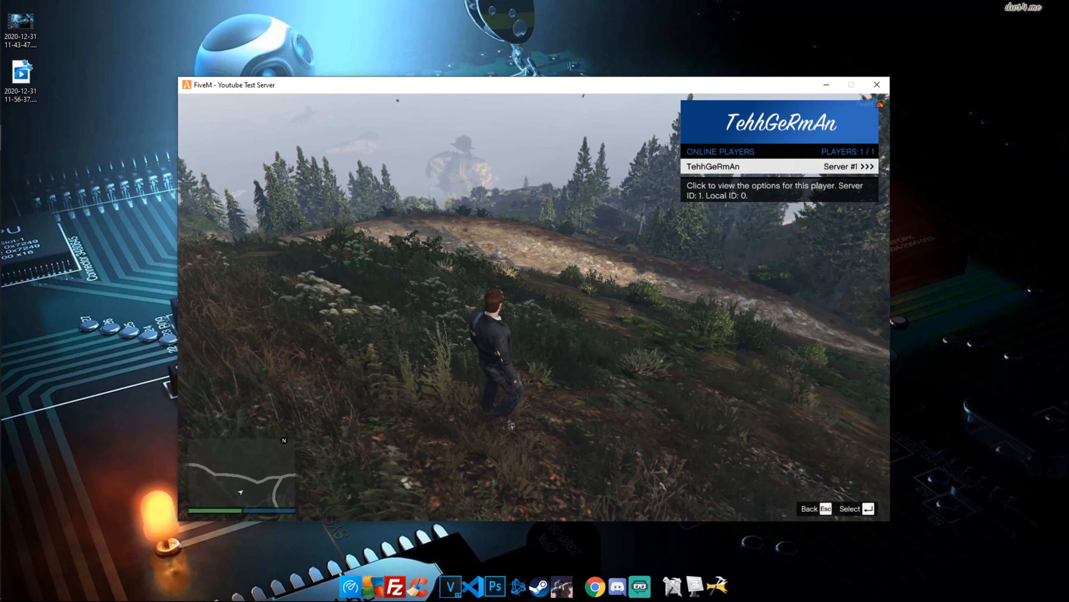
{"action": "key", "text": "Return"}
{"action": "key", "text": "Down"}
{"action": "key", "text": "Down"}
{"action": "key", "text": "Down"}
{"action": "key", "text": "Down"}
{"action": "key", "text": "Down"}
{"action": "key", "text": "Down"}
{"action": "key", "text": "Down"}
{"action": "key", "text": "Down"}
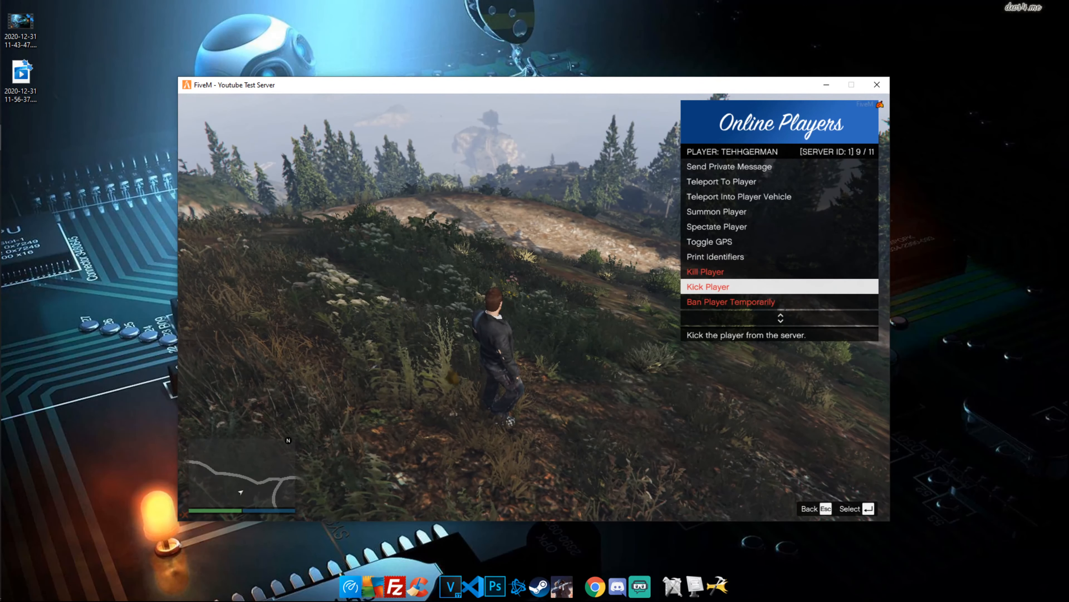
{"action": "key", "text": "Down"}
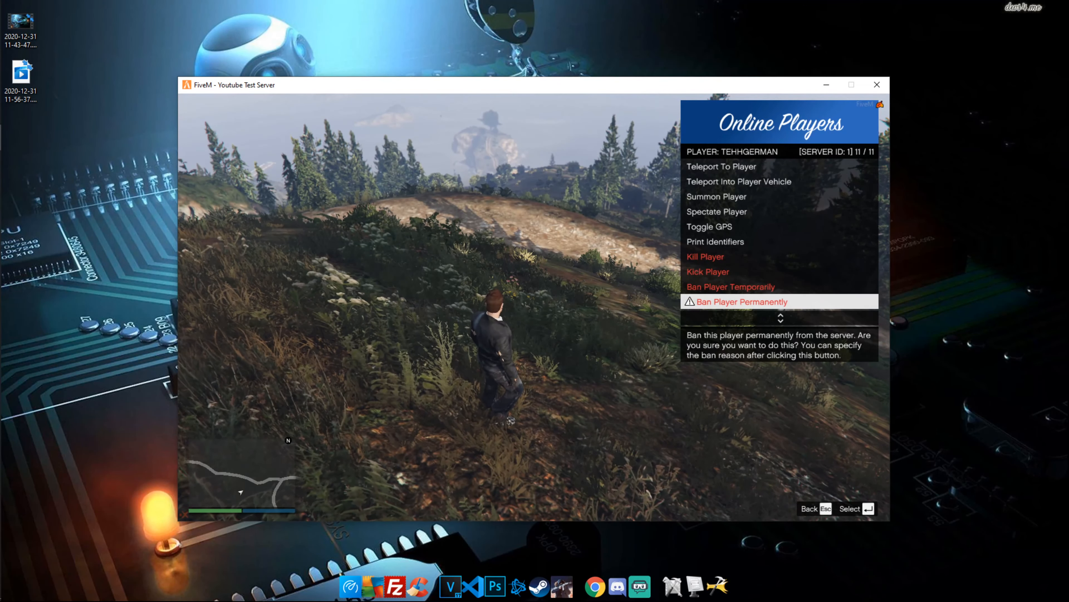
{"action": "key", "text": "Escape"}
{"action": "key", "text": "Escape"}
{"action": "key", "text": "Down"}
{"action": "key", "text": "Down"}
{"action": "key", "text": "Down"}
{"action": "key", "text": "Down"}
{"action": "key", "text": "Return"}
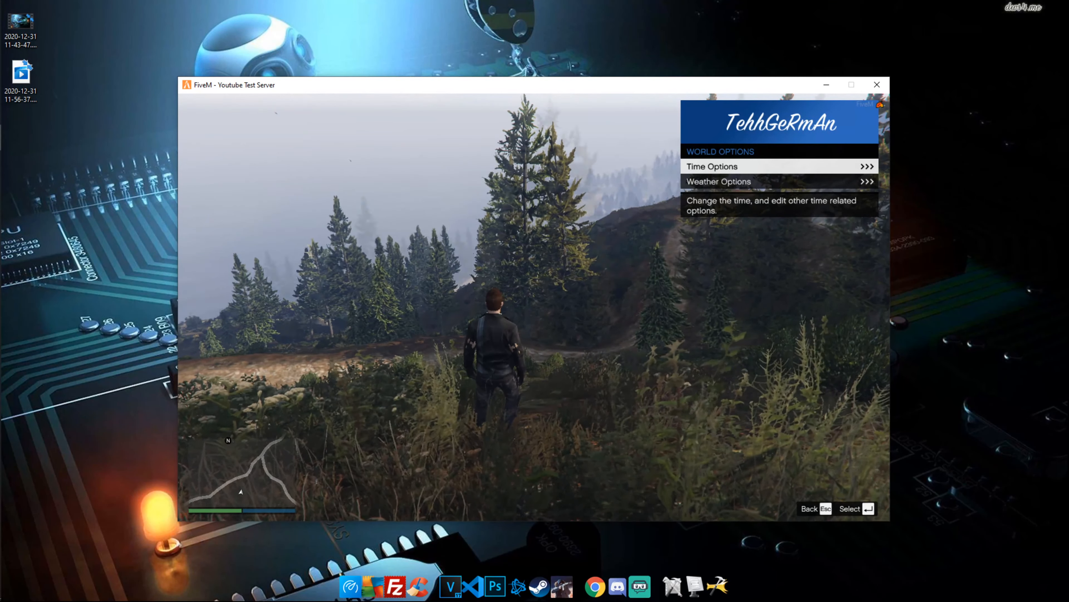
Set the in-game time to Night (03:00) in Time Options
{"action": "key", "text": "w"}
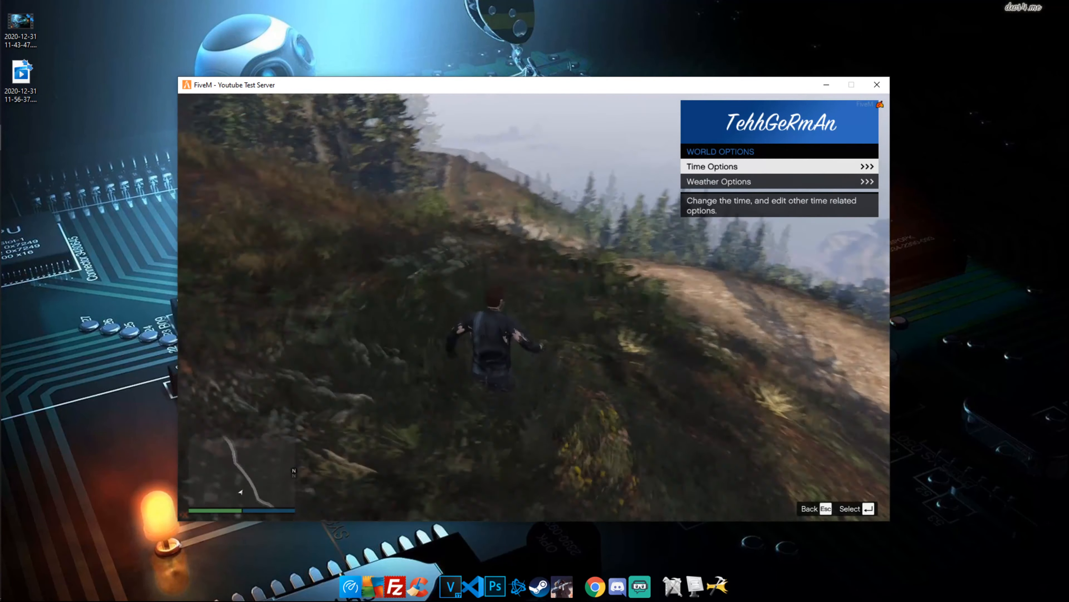
{"action": "key", "text": "Return"}
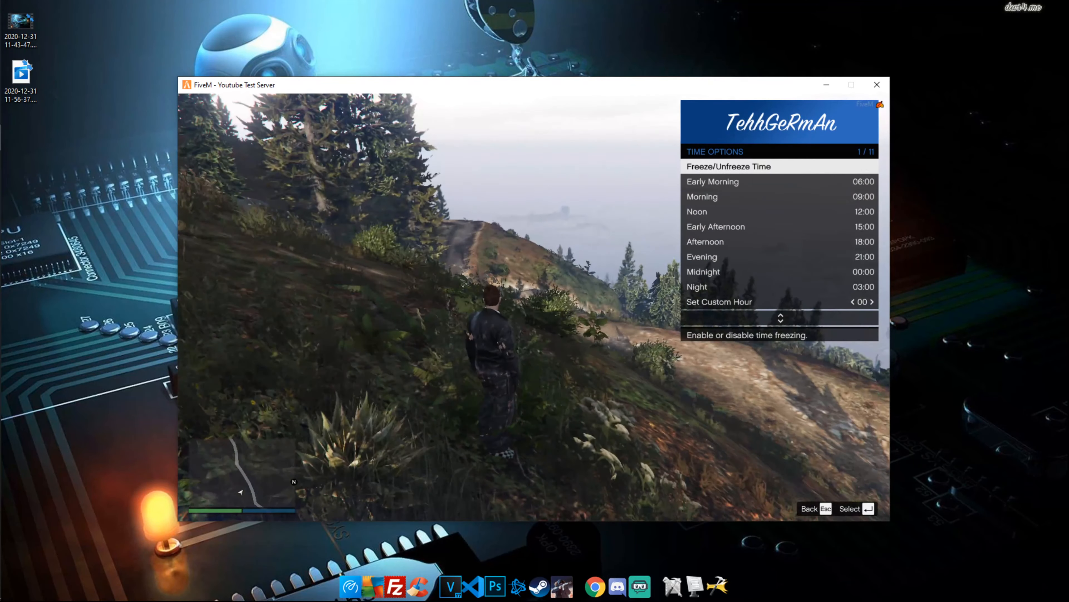
{"action": "key", "text": "Down"}
{"action": "key", "text": "Down"}
{"action": "key", "text": "Down"}
{"action": "key", "text": "Down"}
{"action": "key", "text": "Down"}
{"action": "key", "text": "Down"}
{"action": "key", "text": "Down"}
{"action": "key", "text": "Down"}
{"action": "key", "text": "Return"}
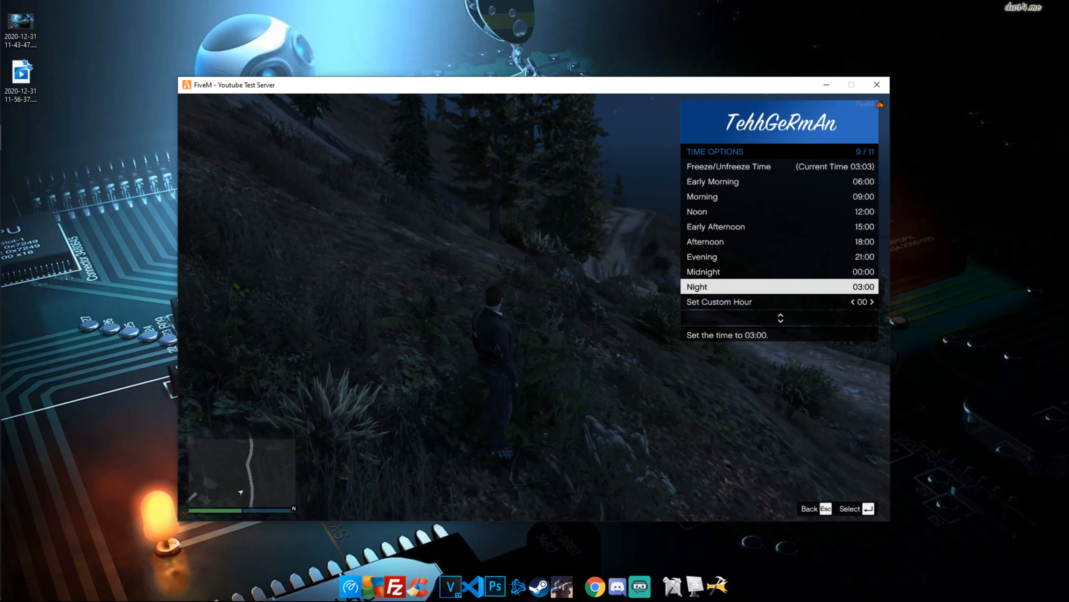
{"action": "key", "text": "Escape"}
{"action": "key", "text": "Escape"}
Spawn a Vapid Chino from Vehicle Related Options > Vehicle Spawner > Muscle
{"action": "key", "text": "Up"}
{"action": "key", "text": "Return"}
{"action": "key", "text": "Down"}
{"action": "key", "text": "Down"}
{"action": "key", "text": "Up"}
{"action": "key", "text": "Up"}
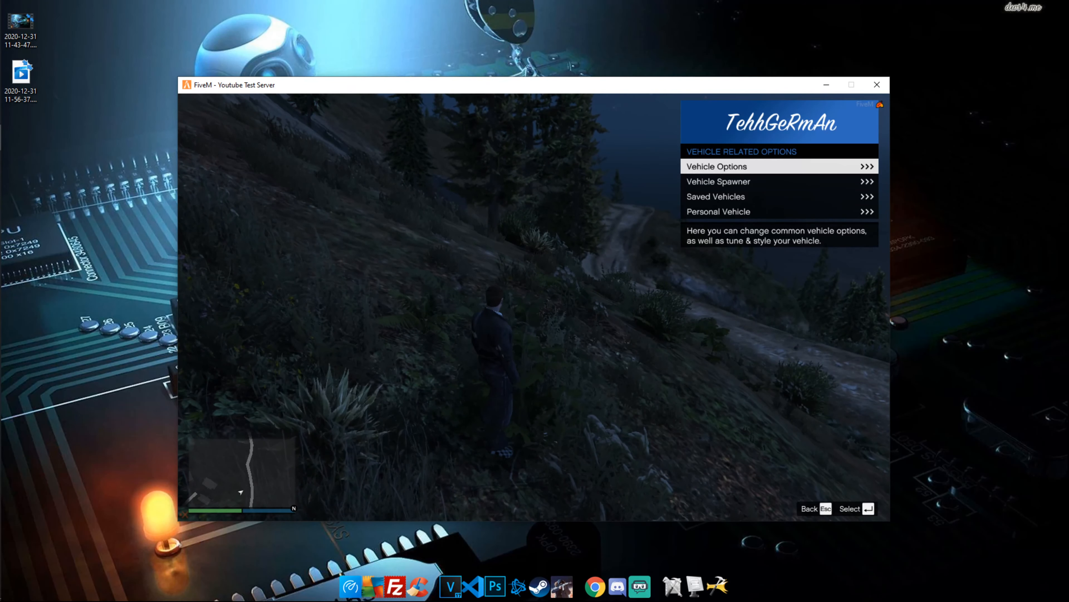
{"action": "key", "text": "Down"}
{"action": "key", "text": "Return"}
{"action": "key", "text": "Down"}
{"action": "key", "text": "Down"}
{"action": "key", "text": "Down"}
{"action": "key", "text": "Down"}
{"action": "key", "text": "Down"}
{"action": "key", "text": "Down"}
{"action": "key", "text": "Down"}
{"action": "key", "text": "Down"}
{"action": "key", "text": "Return"}
{"action": "key", "text": "Down"}
{"action": "key", "text": "Down"}
{"action": "key", "text": "Down"}
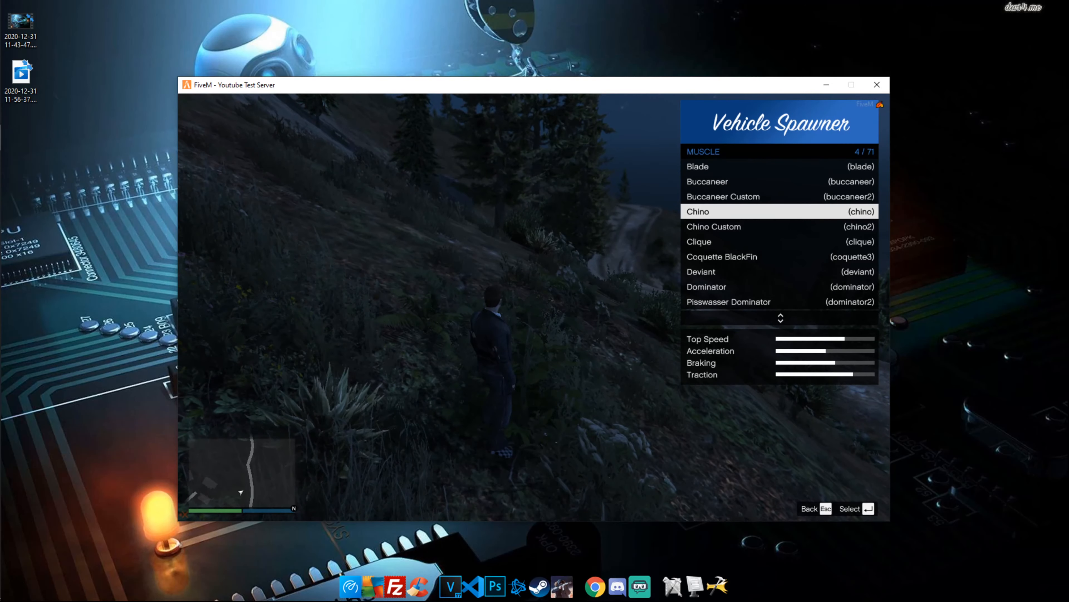
{"action": "key", "text": "Return"}
{"action": "key", "text": "Escape"}
{"action": "key", "text": "Escape"}
{"action": "key", "text": "Escape"}
{"action": "key", "text": "Escape"}
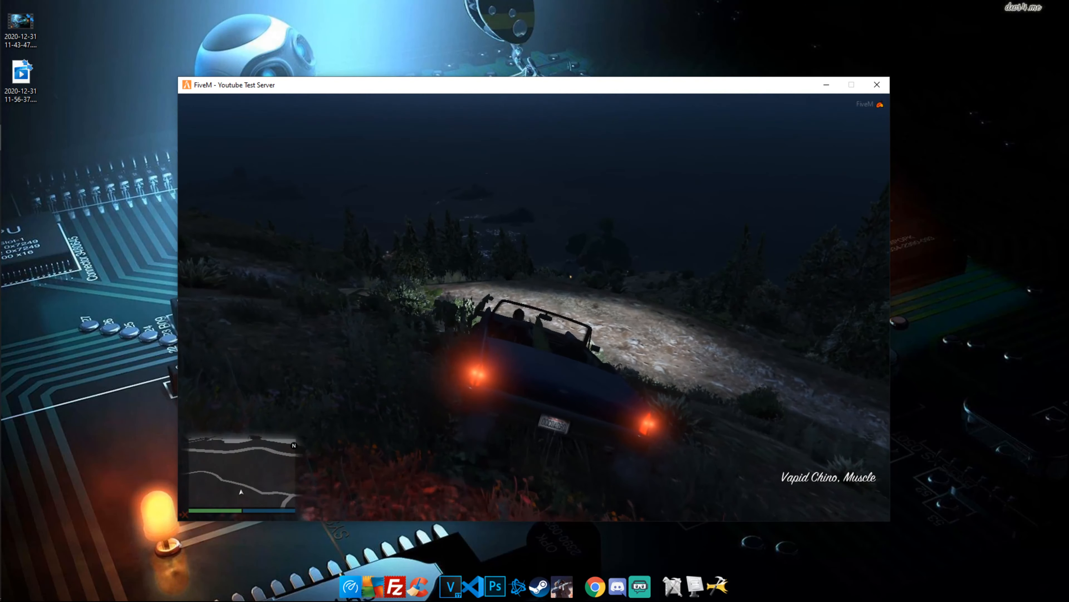
Drive the Chino down the hillside and left along the dirt track
{"action": "key", "text": "q"}
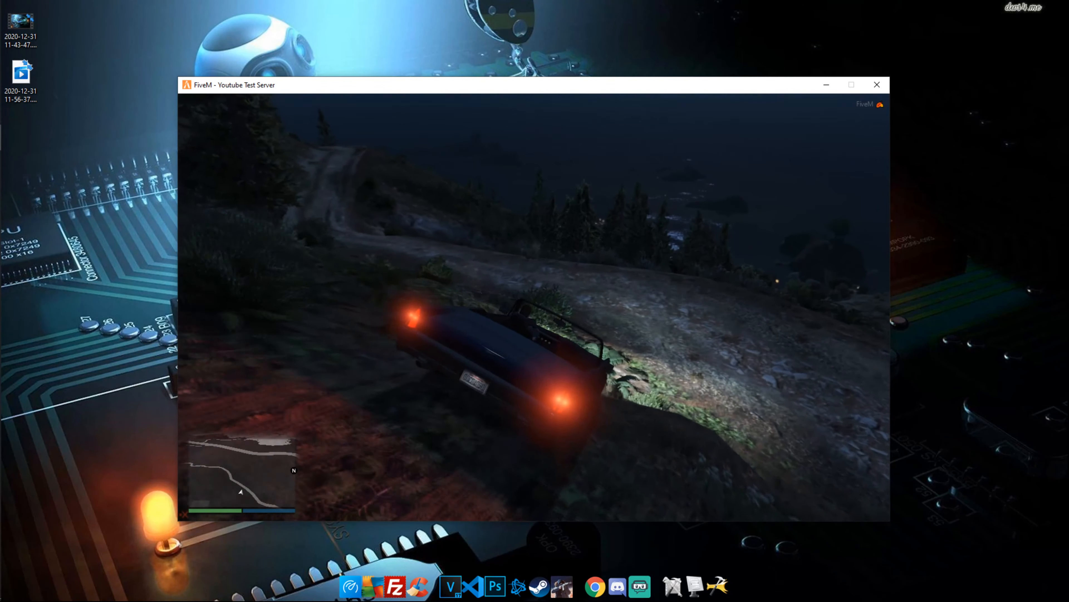
{"action": "key", "text": "w"}
{"action": "key", "text": "d"}
{"action": "key", "text": "w"}
{"action": "key", "text": "a"}
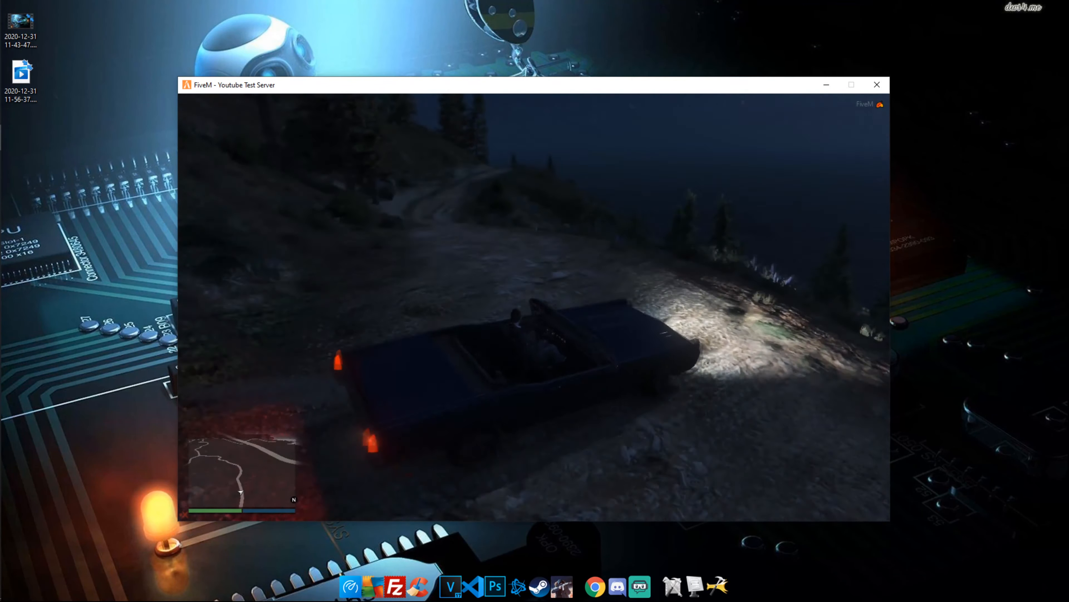
{"action": "key", "text": "w"}
{"action": "key", "text": "a"}
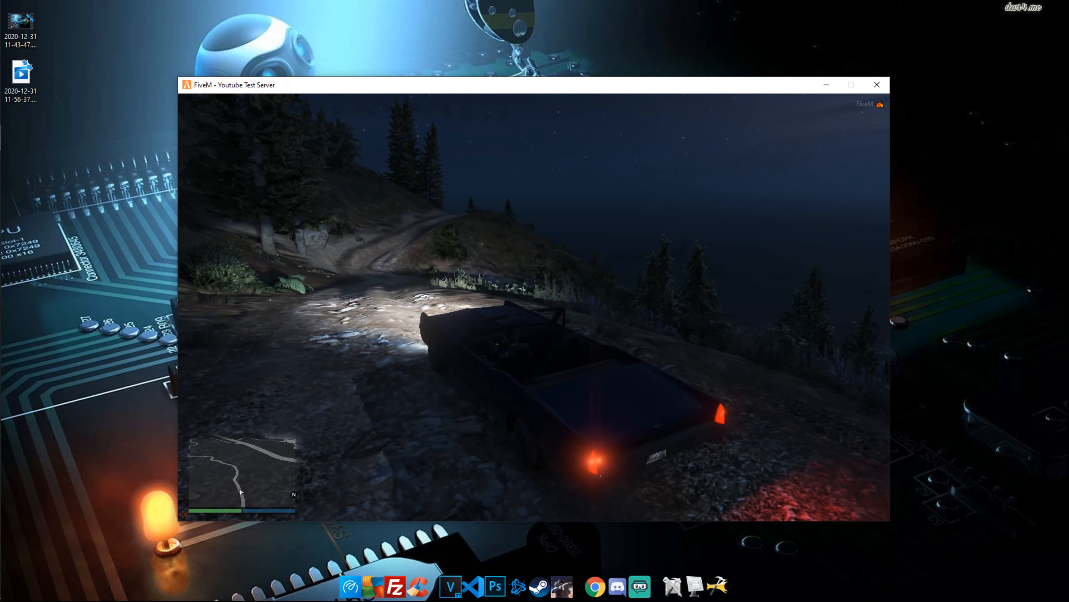